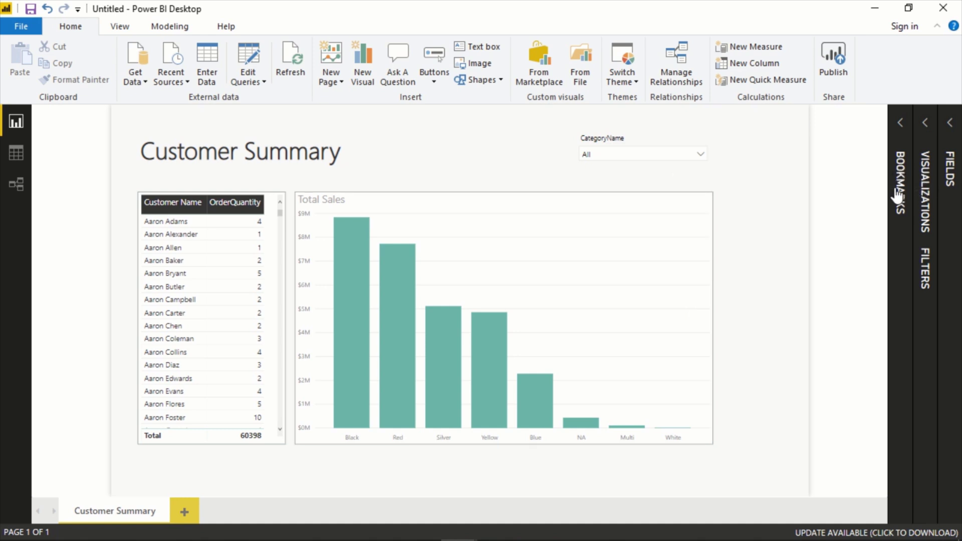
- Tick Bookmarks Pane under View and expand the pane beside the Customer Summary report
{"action": "left_click", "coordinate": [119, 28]}
{"action": "left_click", "coordinate": [196, 49]}
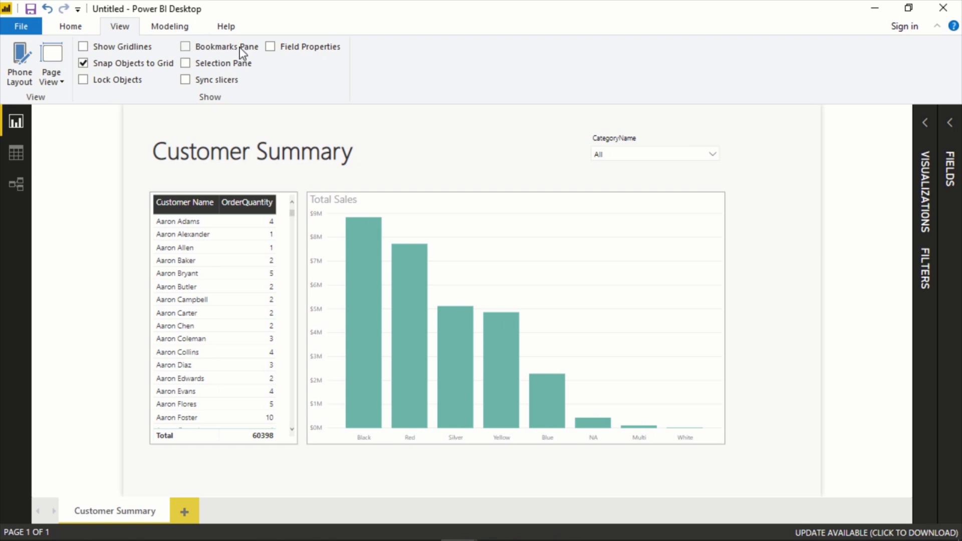
{"action": "left_click", "coordinate": [187, 47]}
{"action": "left_click", "coordinate": [893, 160]}
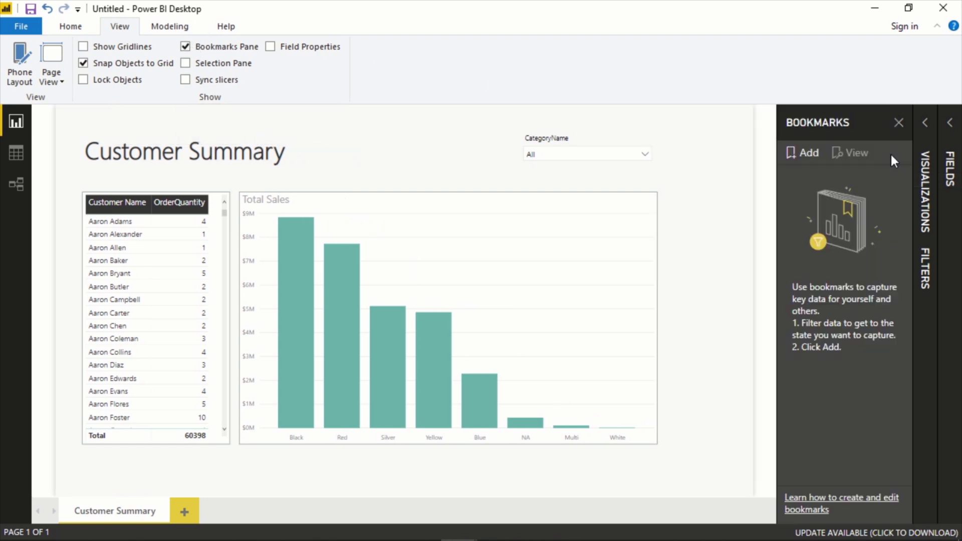
{"action": "left_click", "coordinate": [80, 29]}
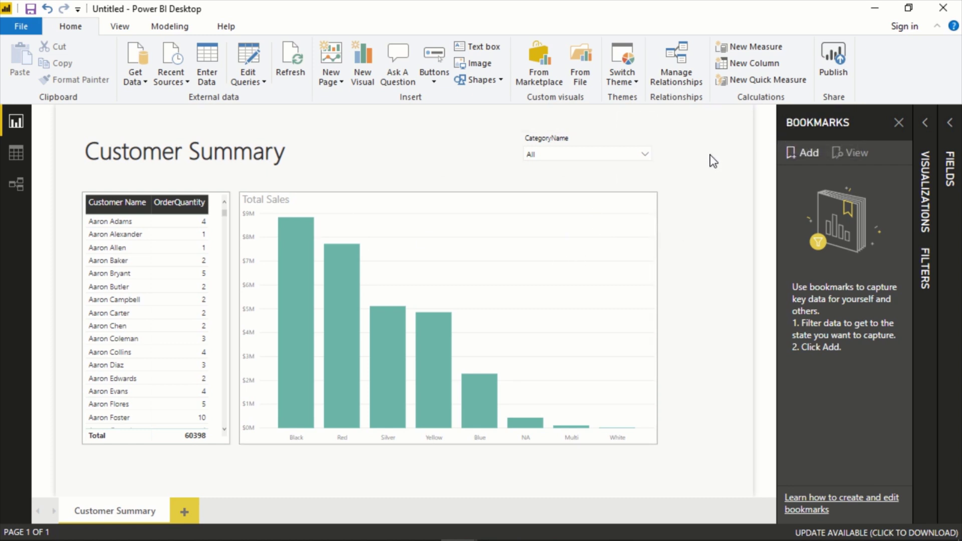
- Filter the CategoryName slicer to Bikes and add that view as Bookmark 1
{"action": "left_click", "coordinate": [617, 160]}
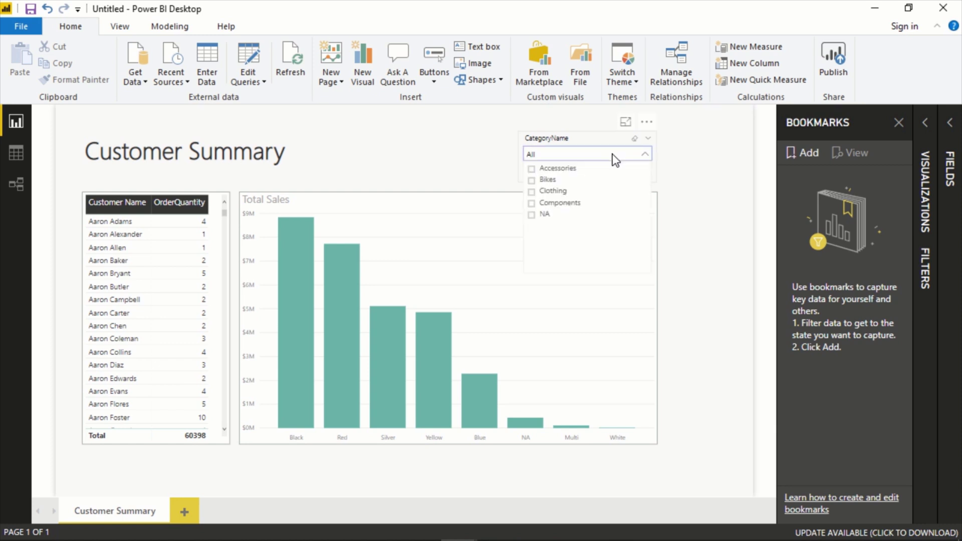
{"action": "left_click", "coordinate": [550, 182]}
{"action": "left_click", "coordinate": [692, 211]}
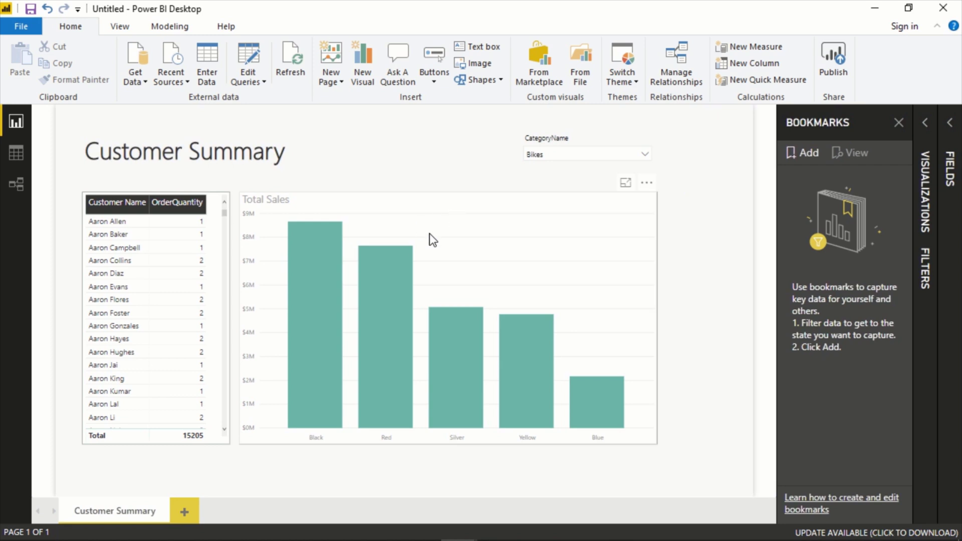
{"action": "mouse_move", "coordinate": [413, 270]}
{"action": "left_click", "coordinate": [810, 155]}
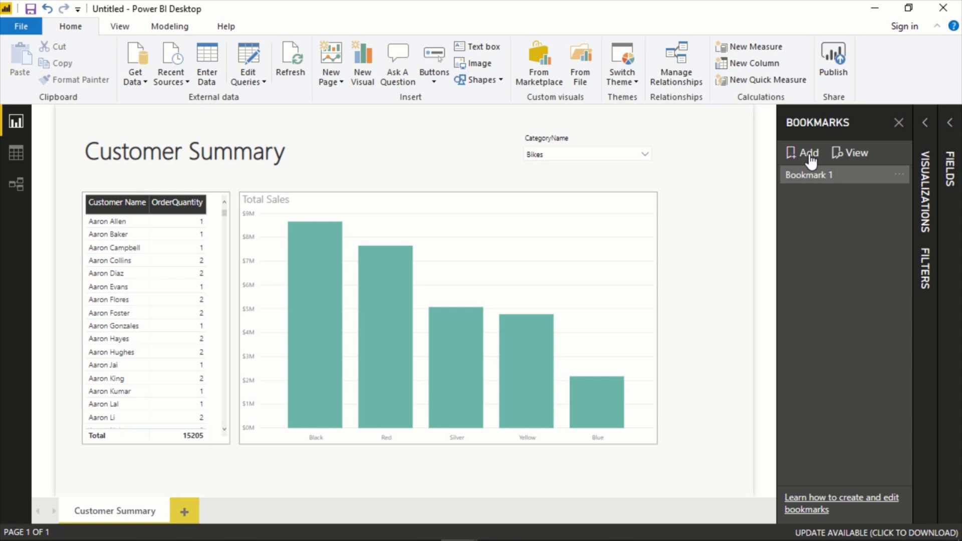
{"action": "left_click", "coordinate": [898, 175]}
{"action": "left_click", "coordinate": [896, 176]}
- Untick Bikes so the CategoryName slicer returns to All
{"action": "left_click", "coordinate": [582, 154]}
{"action": "left_click", "coordinate": [547, 179]}
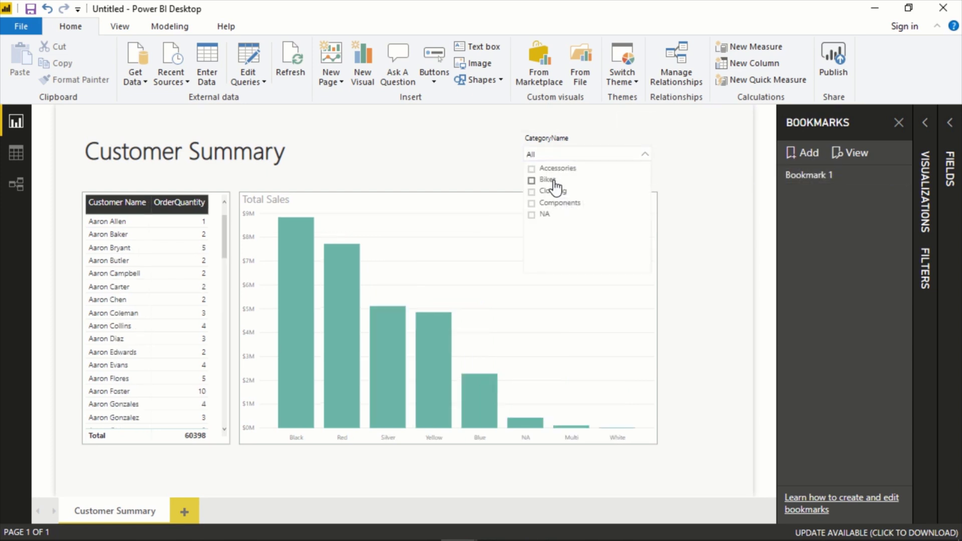
{"action": "left_click", "coordinate": [704, 249]}
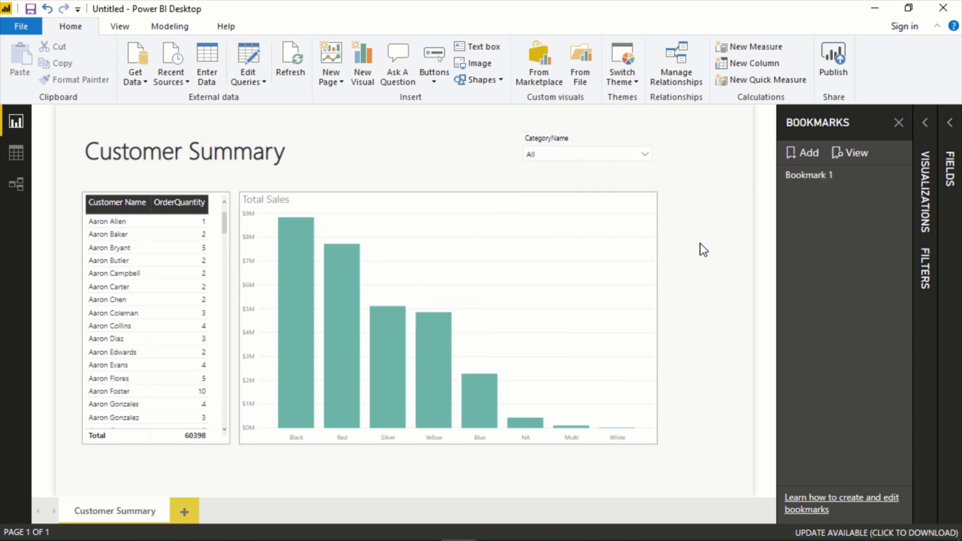
- Turn off Bookmark 1's Data option and test it after clearing the Bikes filter
{"action": "left_click", "coordinate": [818, 177]}
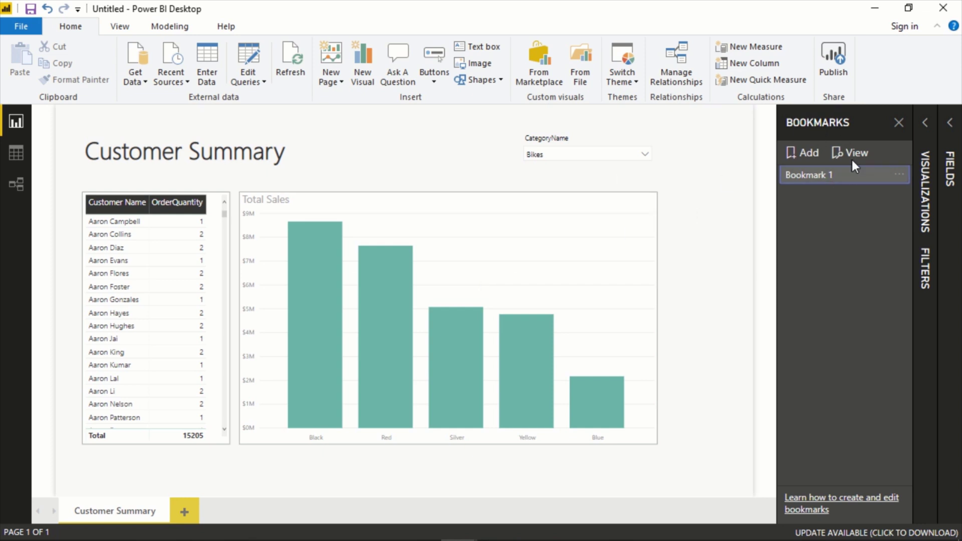
{"action": "left_click", "coordinate": [899, 174]}
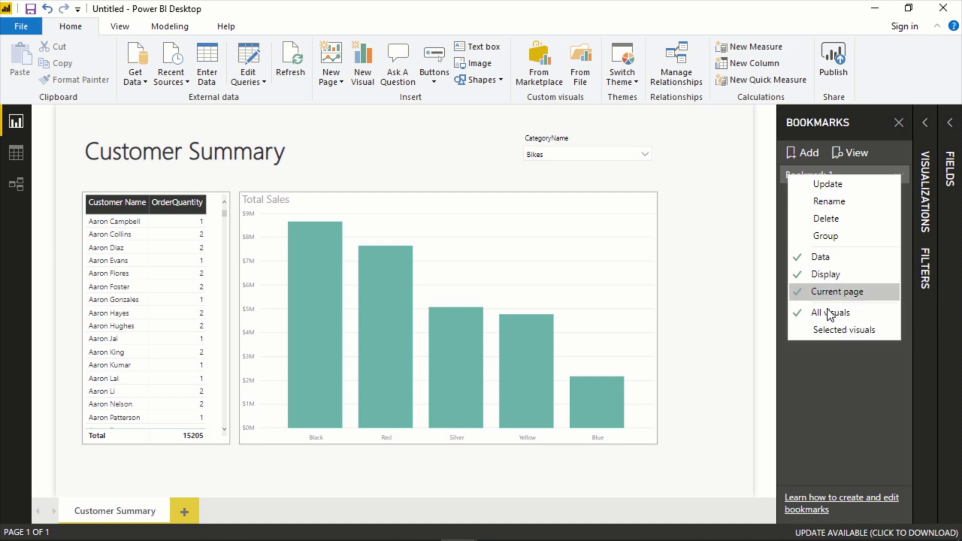
{"action": "left_click", "coordinate": [831, 260]}
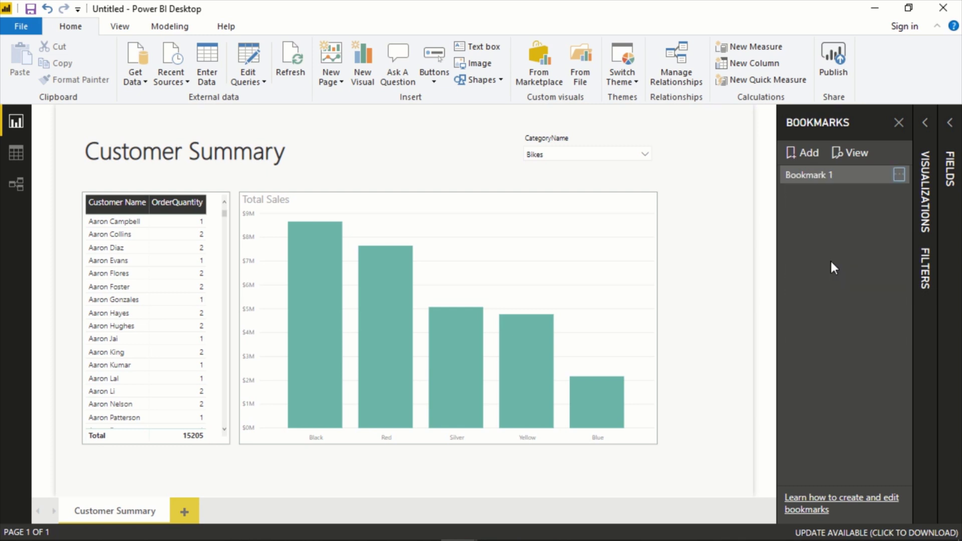
{"action": "left_click", "coordinate": [624, 153]}
{"action": "left_click", "coordinate": [556, 180]}
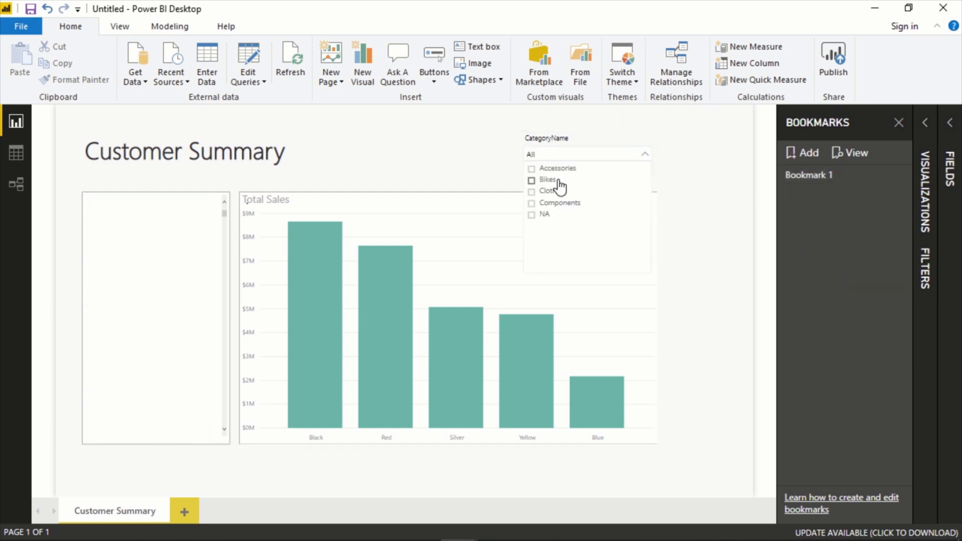
{"action": "left_click", "coordinate": [555, 169]}
{"action": "left_click", "coordinate": [556, 168]}
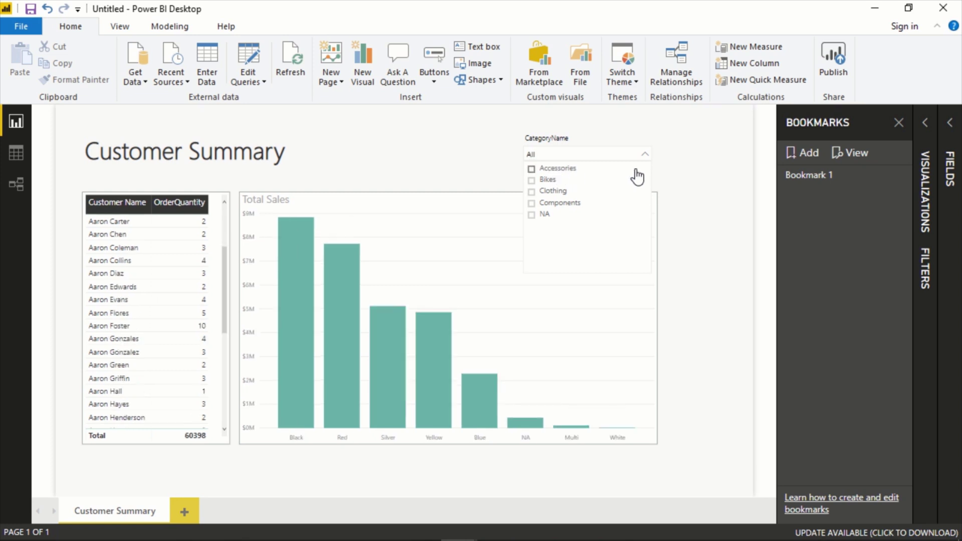
{"action": "left_click", "coordinate": [815, 176]}
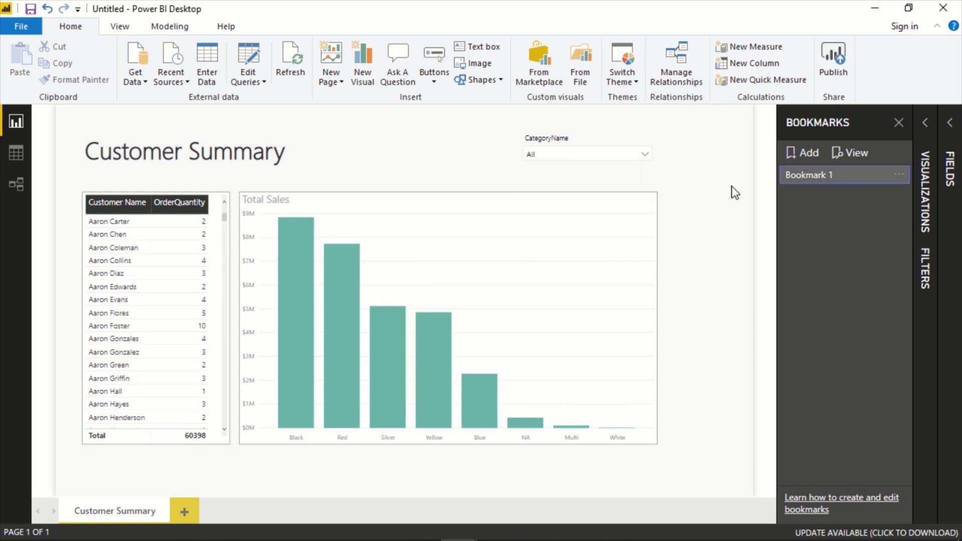
{"action": "left_click", "coordinate": [899, 175]}
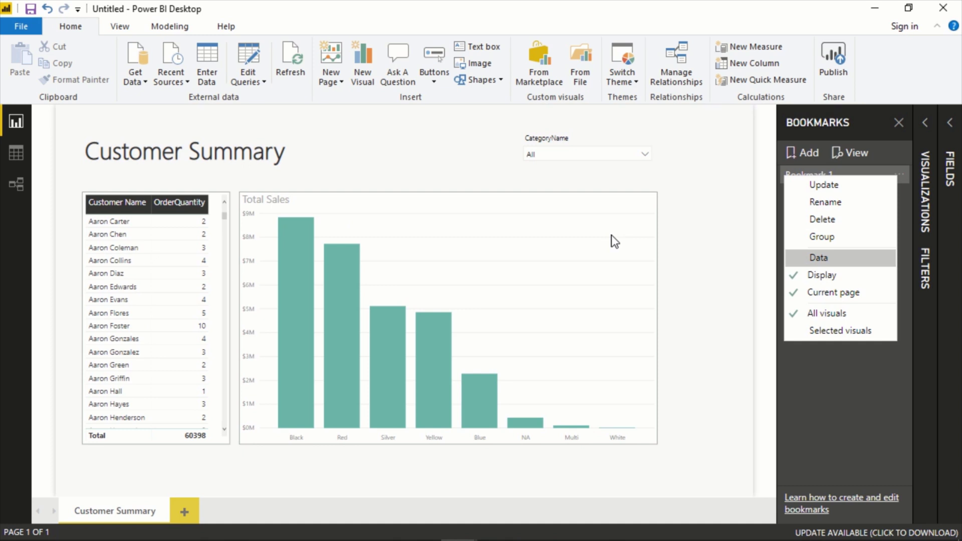
{"action": "key", "text": "Down"}
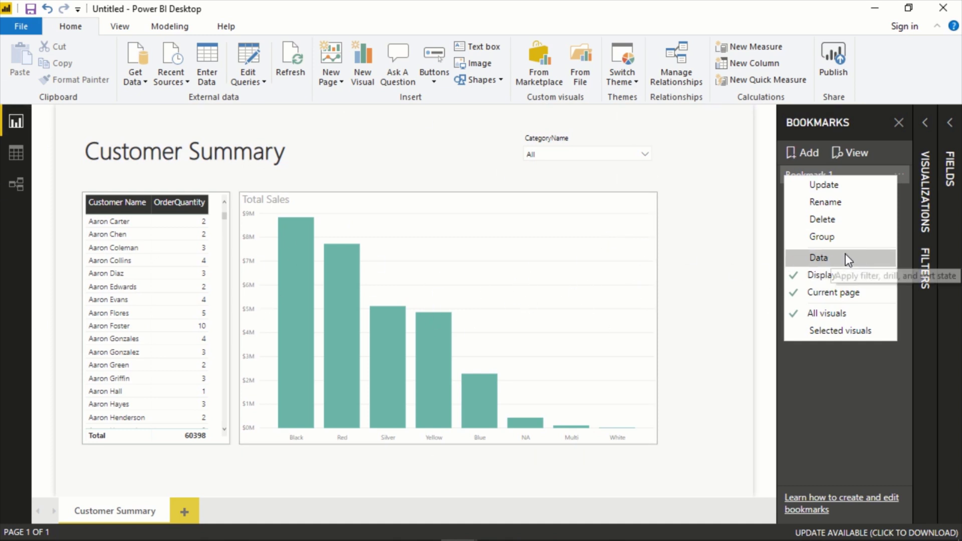
{"action": "left_click", "coordinate": [721, 230]}
- Re-enable Data, clear the slicer, and confirm Bookmark 1 restores Bikes (total 15205)
{"action": "left_click", "coordinate": [623, 155]}
{"action": "left_click", "coordinate": [548, 180]}
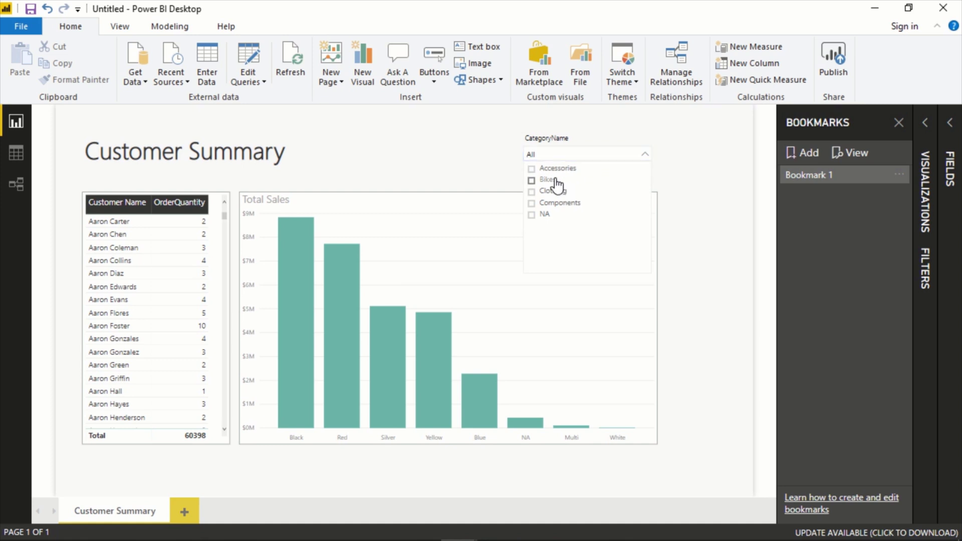
{"action": "left_click", "coordinate": [900, 180]}
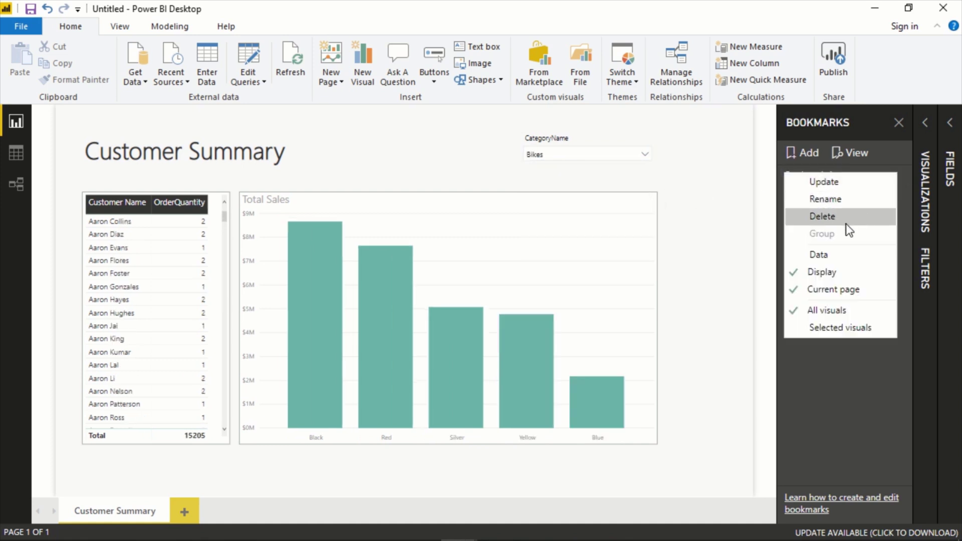
{"action": "left_click", "coordinate": [687, 153]}
{"action": "left_click", "coordinate": [586, 156]}
{"action": "left_click", "coordinate": [554, 180]}
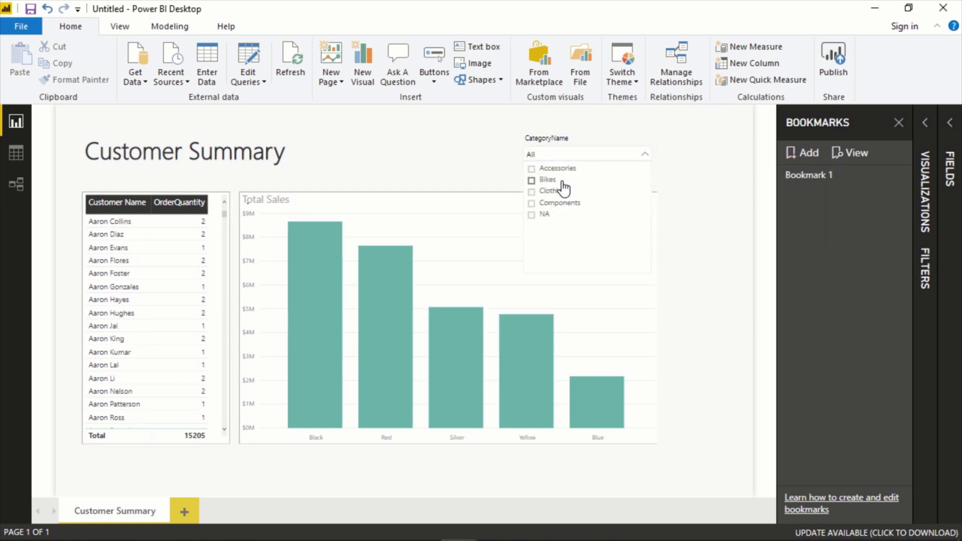
{"action": "left_click", "coordinate": [600, 153]}
{"action": "left_click", "coordinate": [810, 179]}
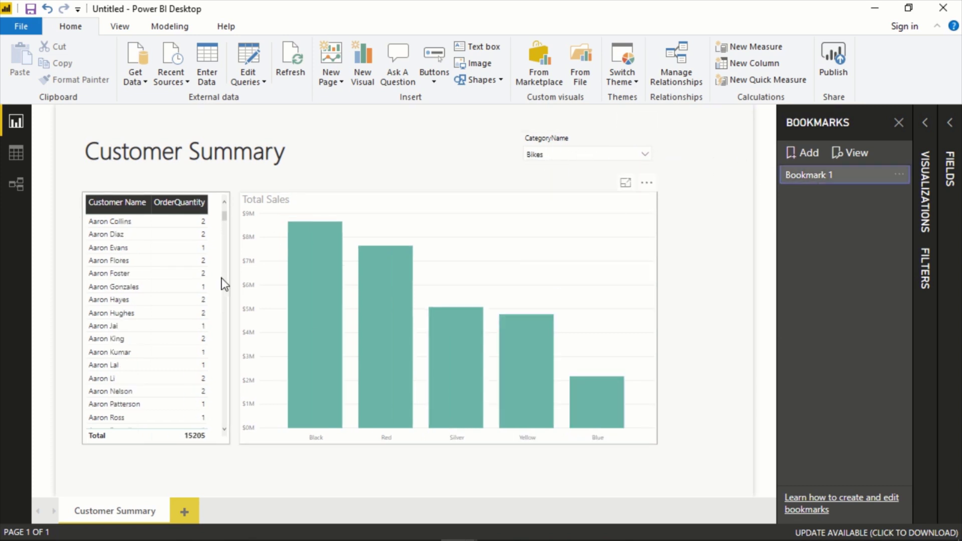
- Rename Bookmark 1 to 'Bikes View'
{"action": "left_click", "coordinate": [899, 174]}
{"action": "left_click", "coordinate": [848, 208]}
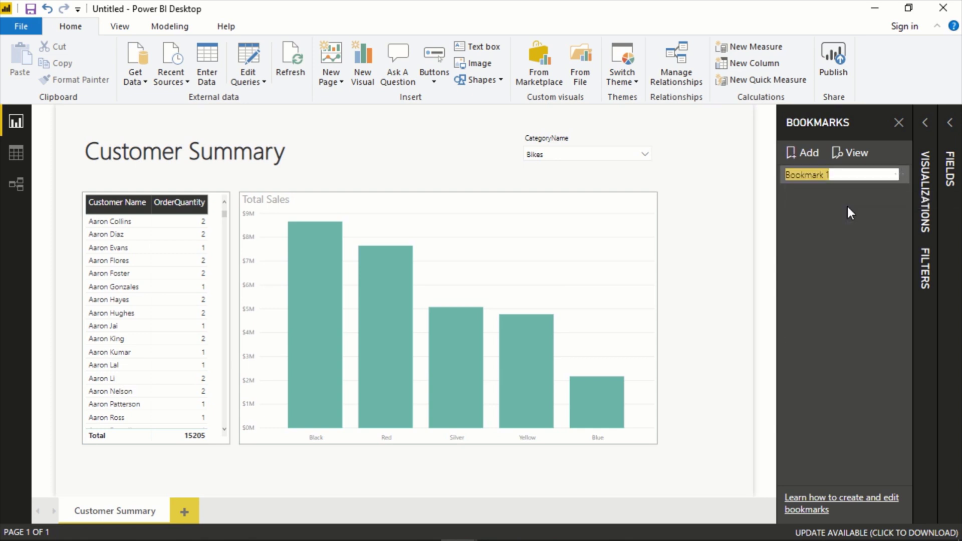
{"action": "type", "text": "Bikes Vie"}
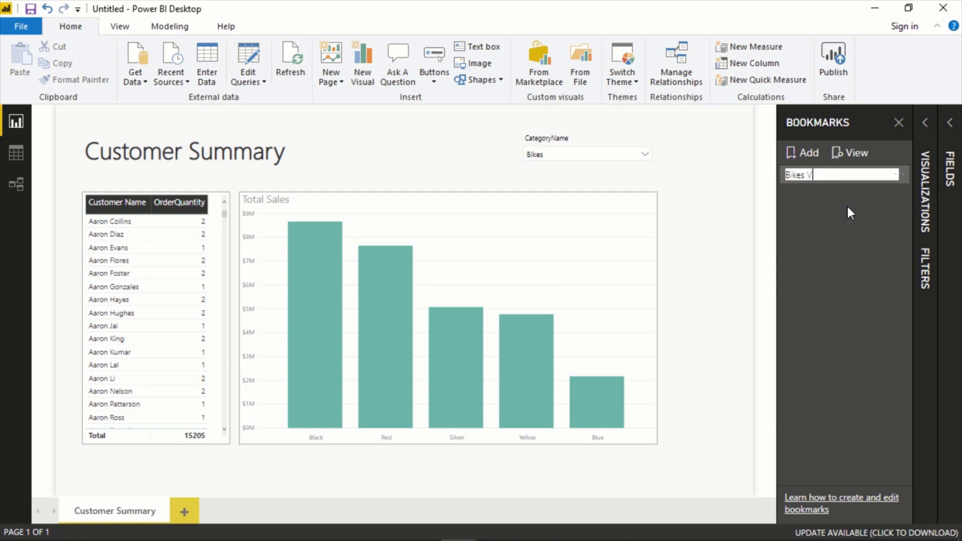
{"action": "type", "text": "s"}
{"action": "key", "text": "BackSpace"}
{"action": "type", "text": "w"}
{"action": "key", "text": "Return"}
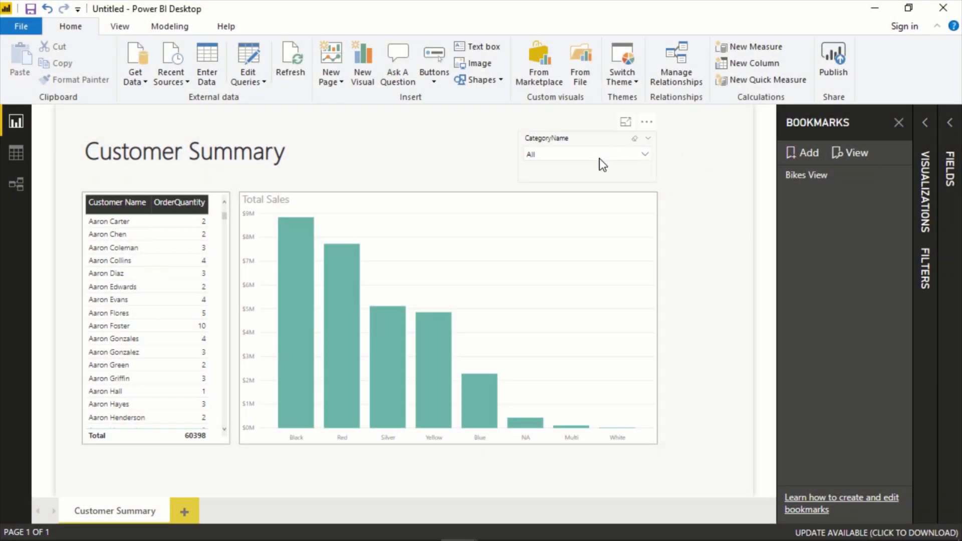
- Test Bikes View, reset the slicer to All (total 60398), and collapse the Bookmarks pane
{"action": "left_click", "coordinate": [818, 180]}
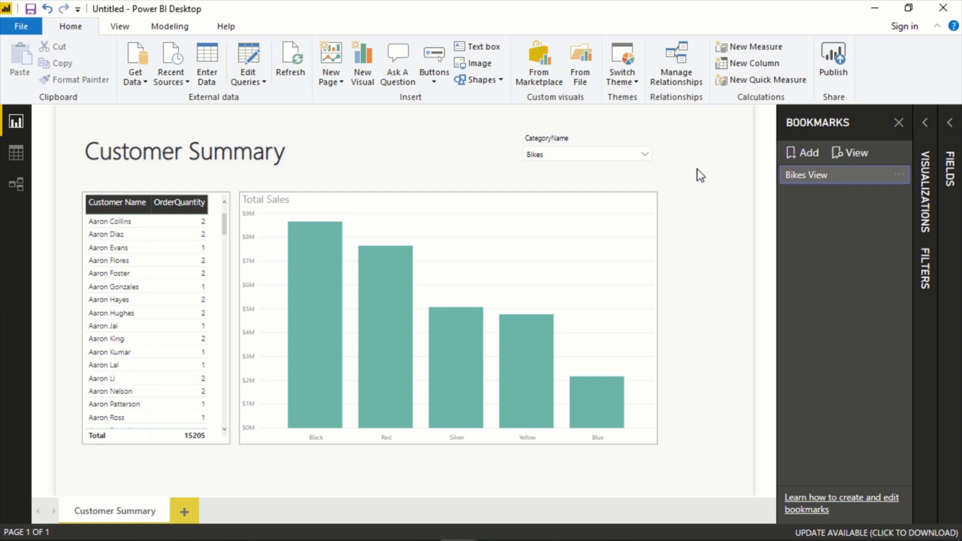
{"action": "left_click", "coordinate": [602, 157]}
{"action": "left_click", "coordinate": [539, 181]}
{"action": "left_click", "coordinate": [817, 125]}
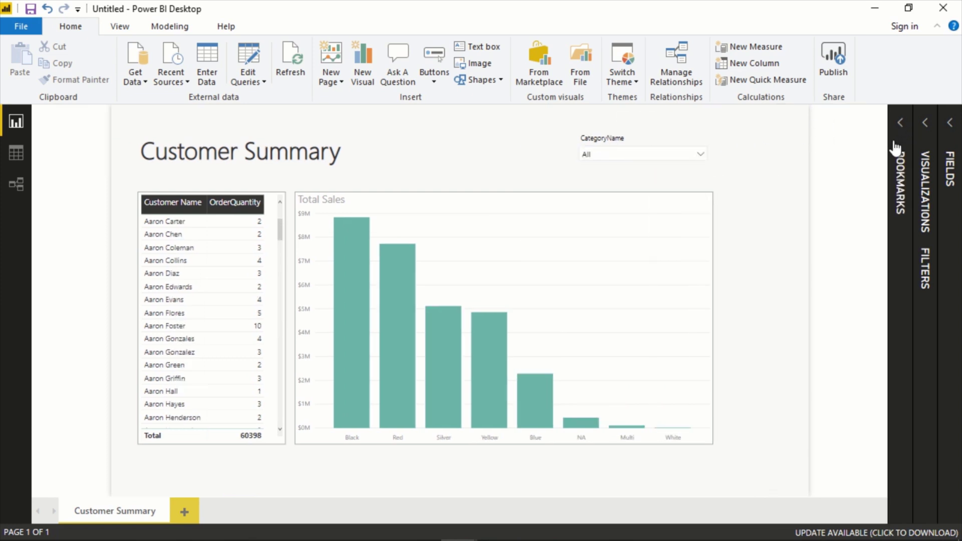
{"action": "left_click", "coordinate": [896, 148]}
{"action": "left_click", "coordinate": [806, 177]}
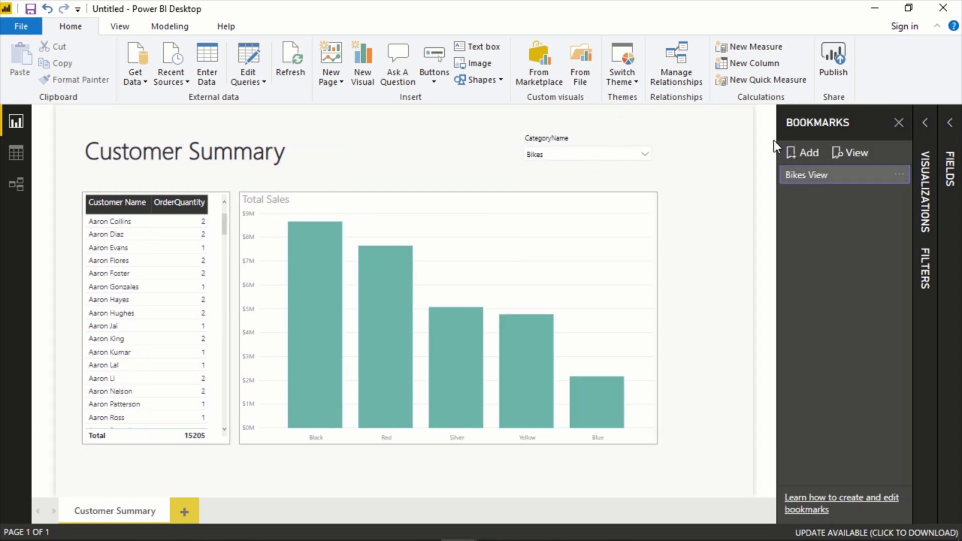
{"action": "left_click", "coordinate": [616, 155]}
{"action": "left_click", "coordinate": [534, 179]}
{"action": "left_click", "coordinate": [802, 125]}
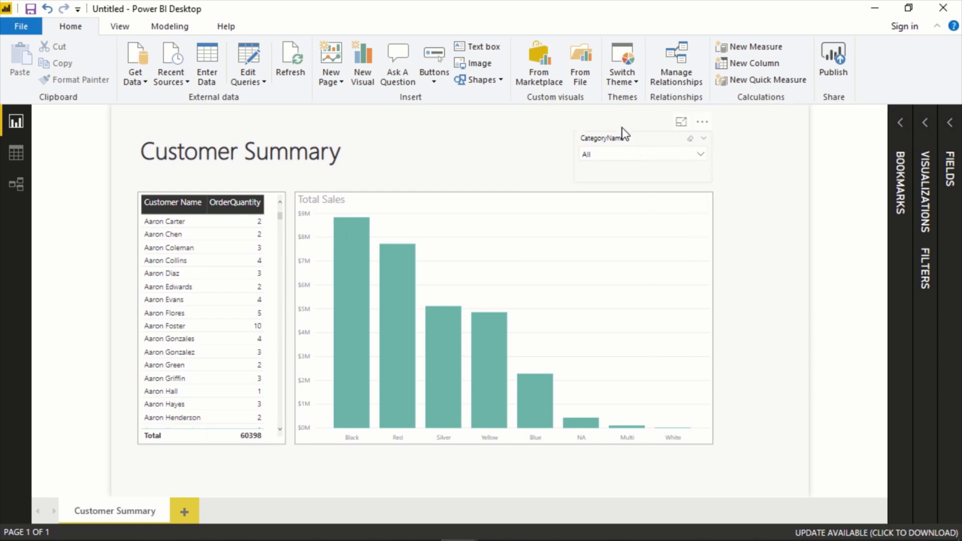
- Insert a blank button and place it beside the CategoryName slicer
{"action": "left_click", "coordinate": [441, 85]}
{"action": "left_click", "coordinate": [441, 85]}
{"action": "left_click", "coordinate": [437, 82]}
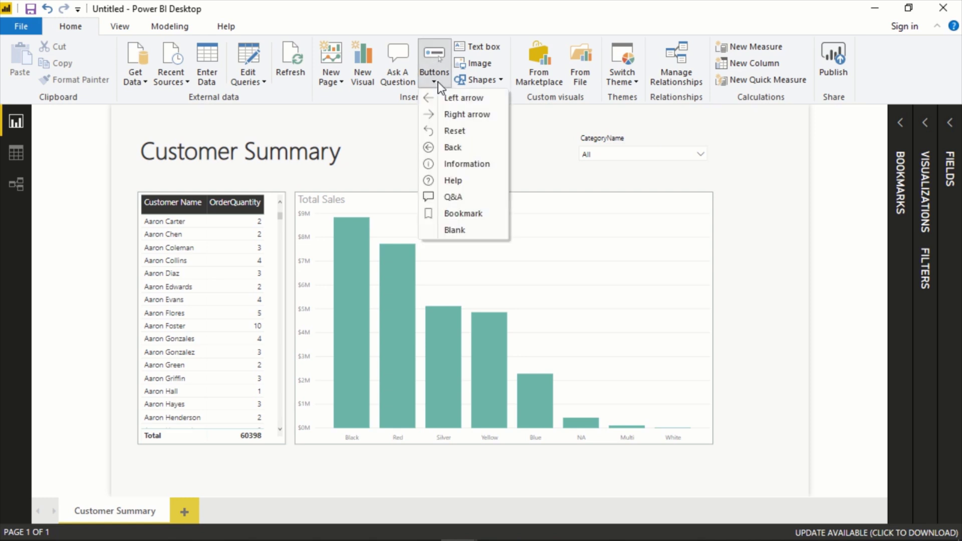
{"action": "left_click", "coordinate": [459, 231]}
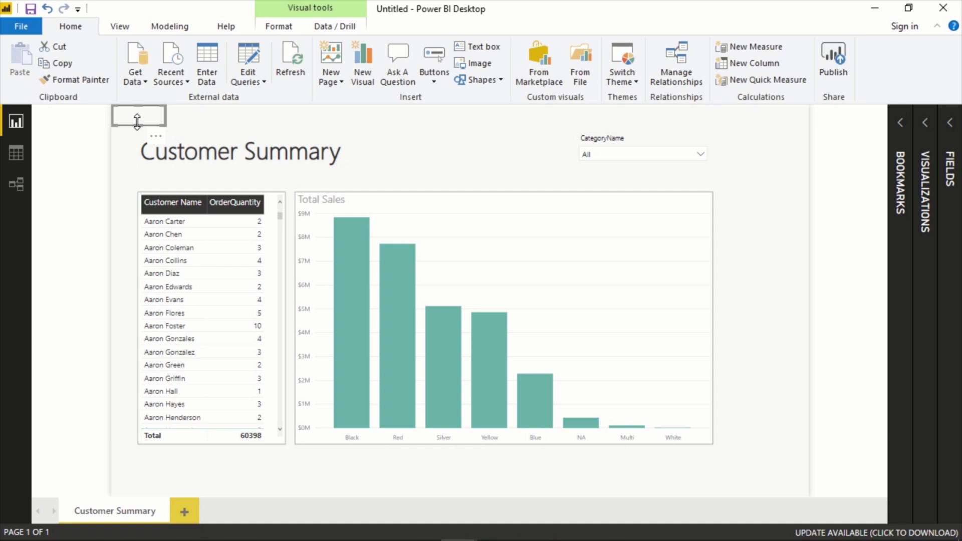
{"action": "left_click_drag", "start_coordinate": [149, 116], "coordinate": [504, 151]}
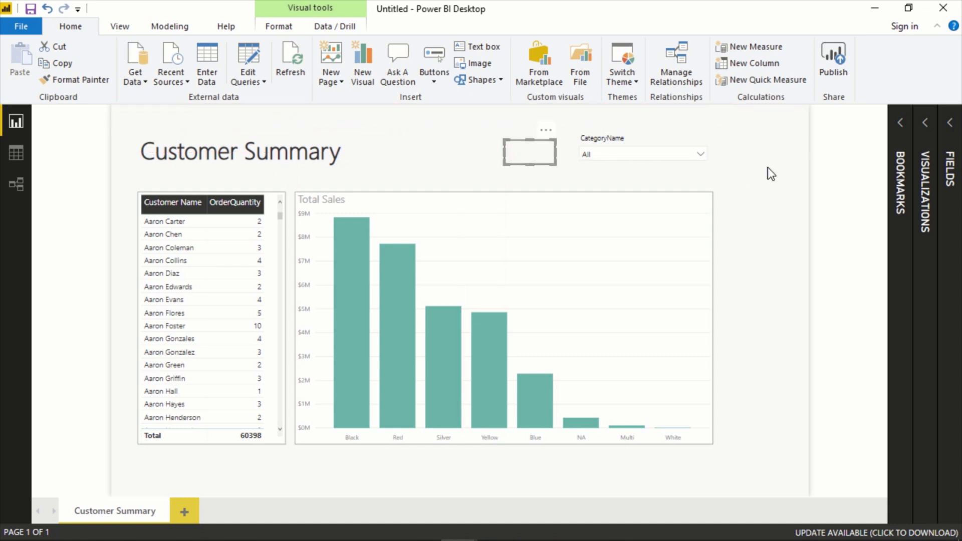
- Turn on the button's Button Text and enter 'Bikes Only'
{"action": "left_click", "coordinate": [925, 151]}
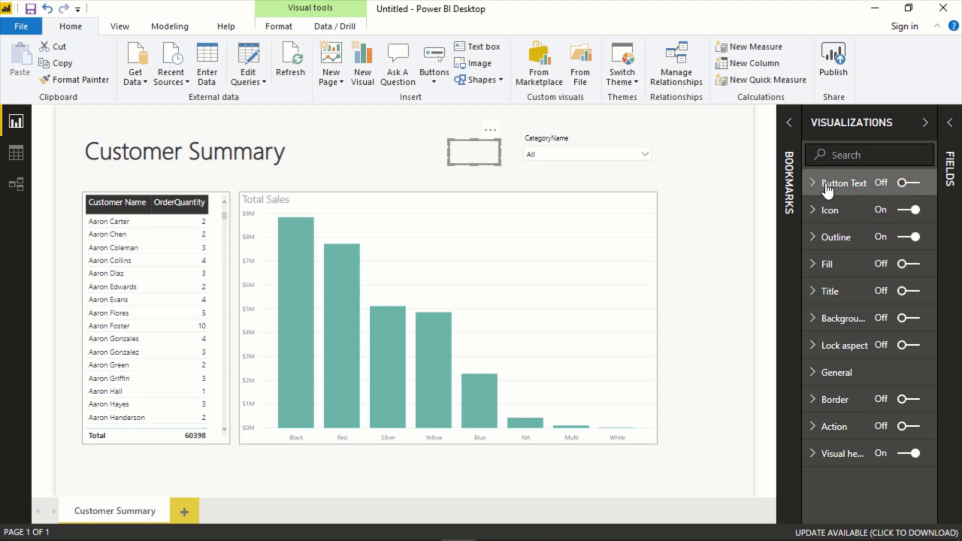
{"action": "left_click", "coordinate": [880, 188]}
{"action": "left_click", "coordinate": [908, 183]}
{"action": "left_click", "coordinate": [857, 253]}
{"action": "type", "text": "Bikes "}
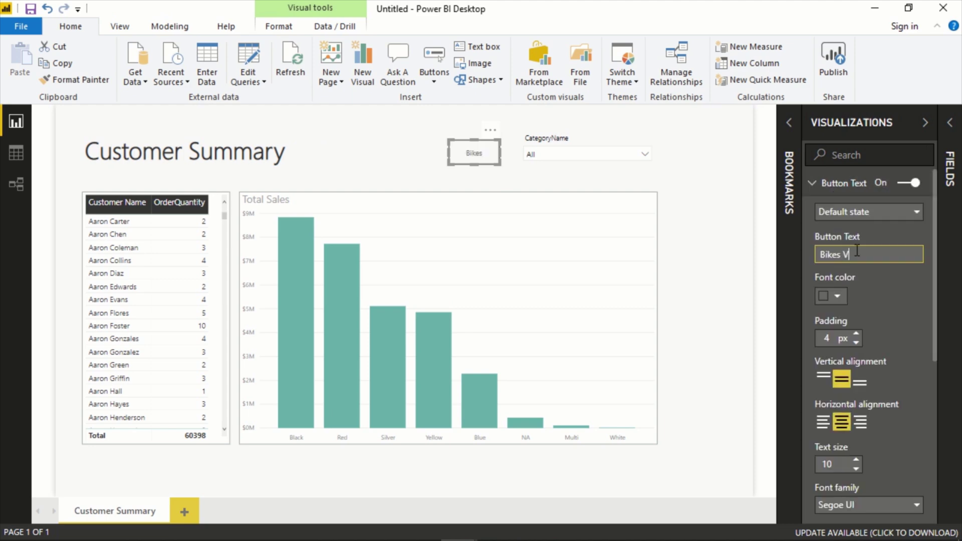
{"action": "type", "text": "Only"}
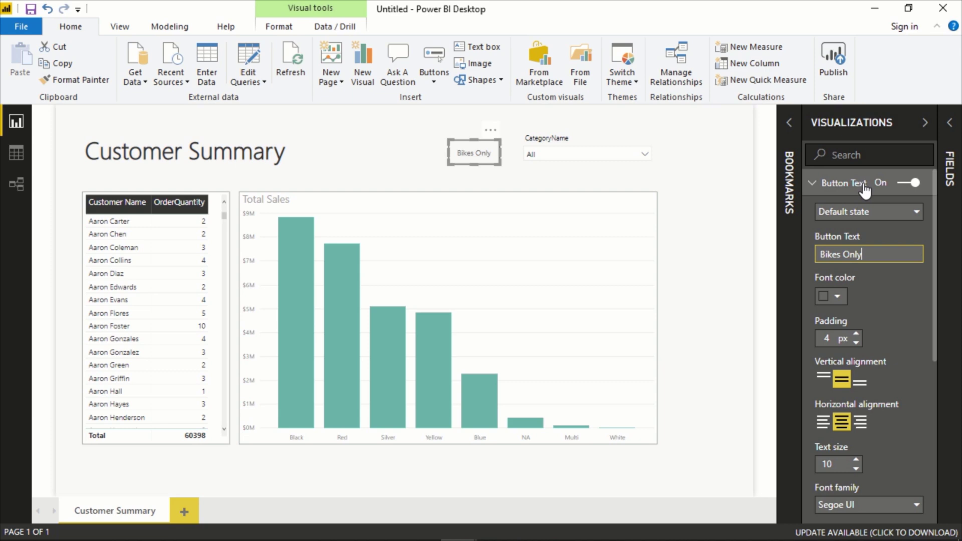
- Turn on the button's background and set its label font colour to white
{"action": "scroll", "coordinate": [885, 324], "scroll_direction": "down", "scroll_amount": 5}
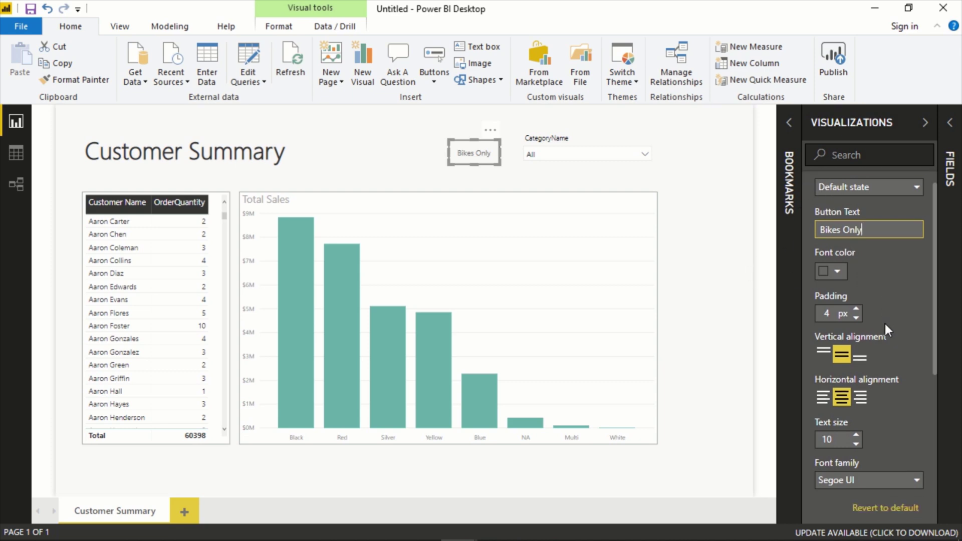
{"action": "scroll", "coordinate": [857, 379], "scroll_direction": "down", "scroll_amount": 2}
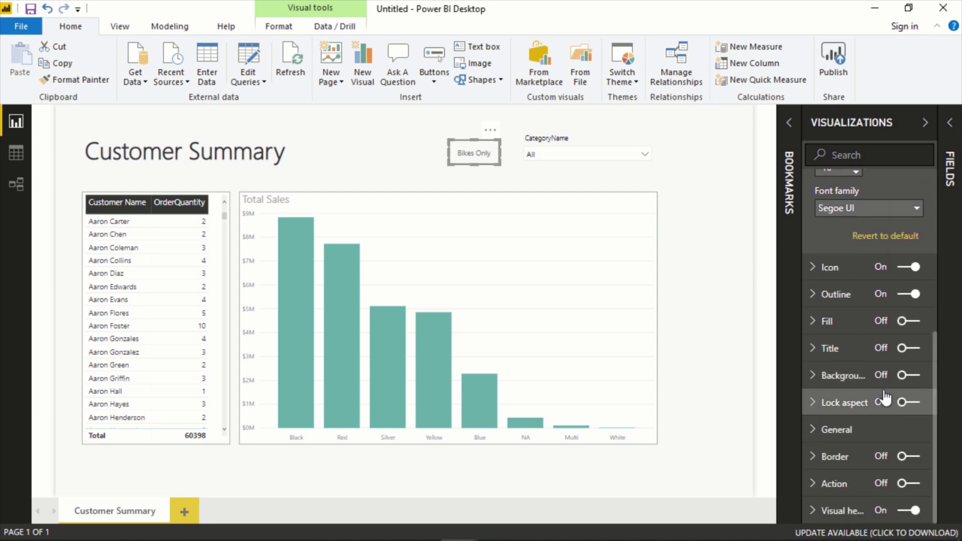
{"action": "left_click", "coordinate": [857, 376]}
{"action": "left_click", "coordinate": [915, 375]}
{"action": "left_click", "coordinate": [827, 297]}
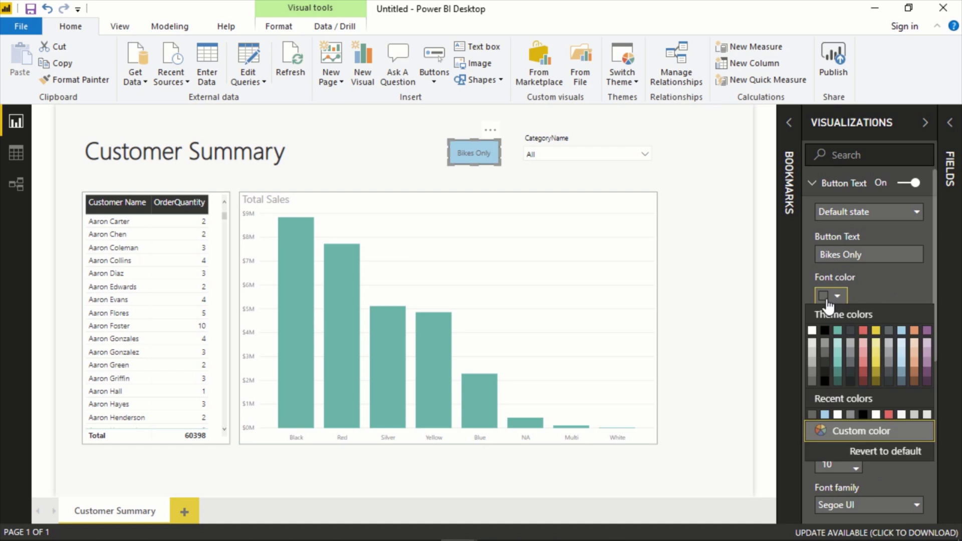
{"action": "left_click", "coordinate": [811, 332]}
{"action": "left_click", "coordinate": [844, 183]}
{"action": "left_click", "coordinate": [514, 171]}
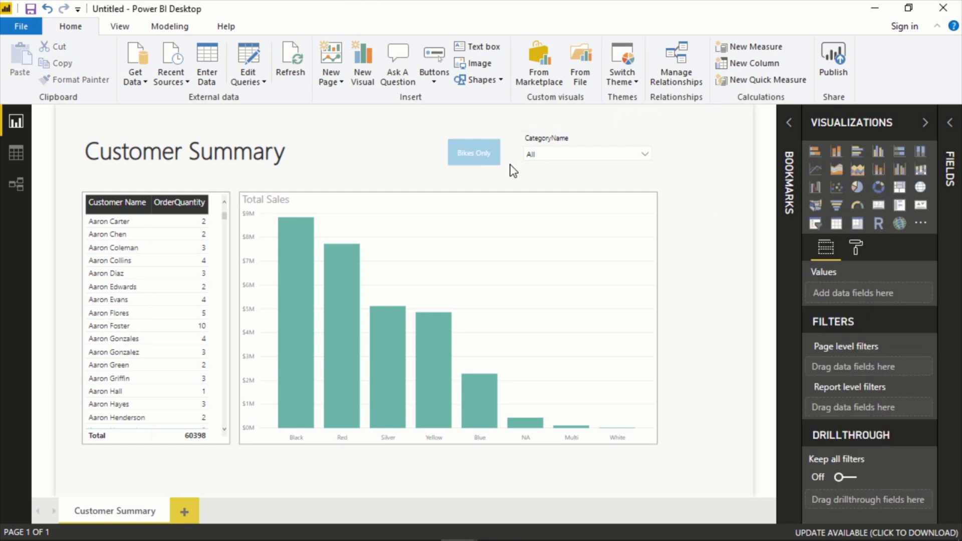
{"action": "left_click", "coordinate": [462, 155]}
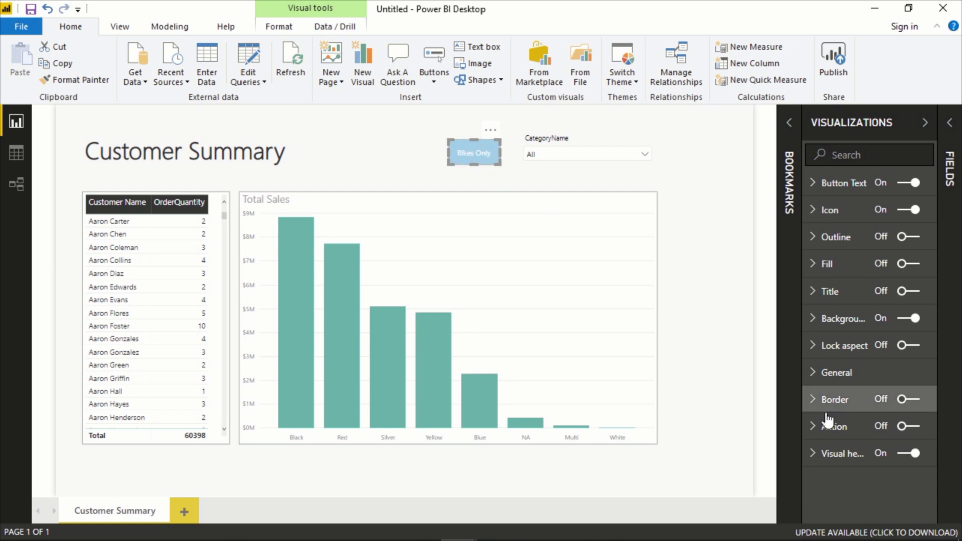
- Turn on the button's Action with Type Bookmark and Bookmark set to Bikes View
{"action": "left_click", "coordinate": [903, 427]}
{"action": "left_click", "coordinate": [876, 434]}
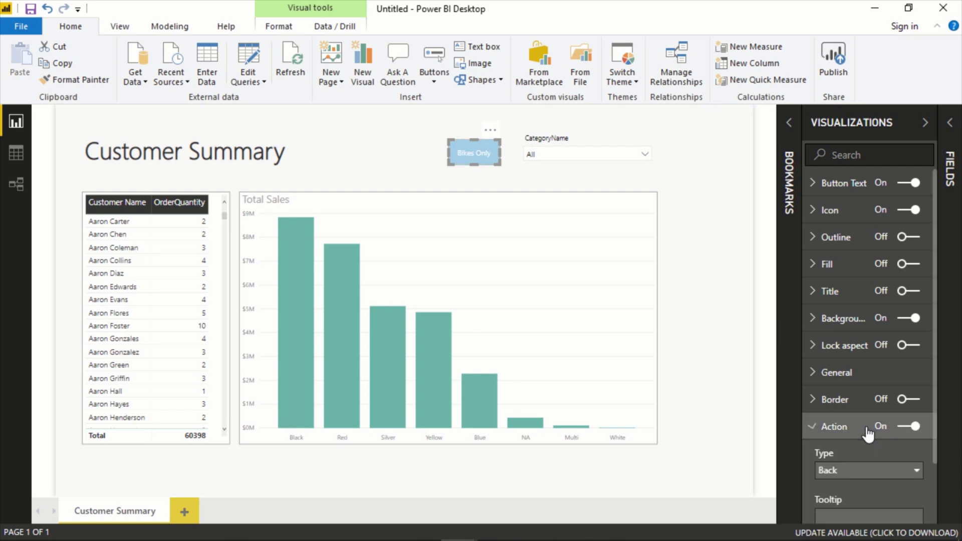
{"action": "scroll", "coordinate": [866, 413], "scroll_direction": "down", "scroll_amount": 2}
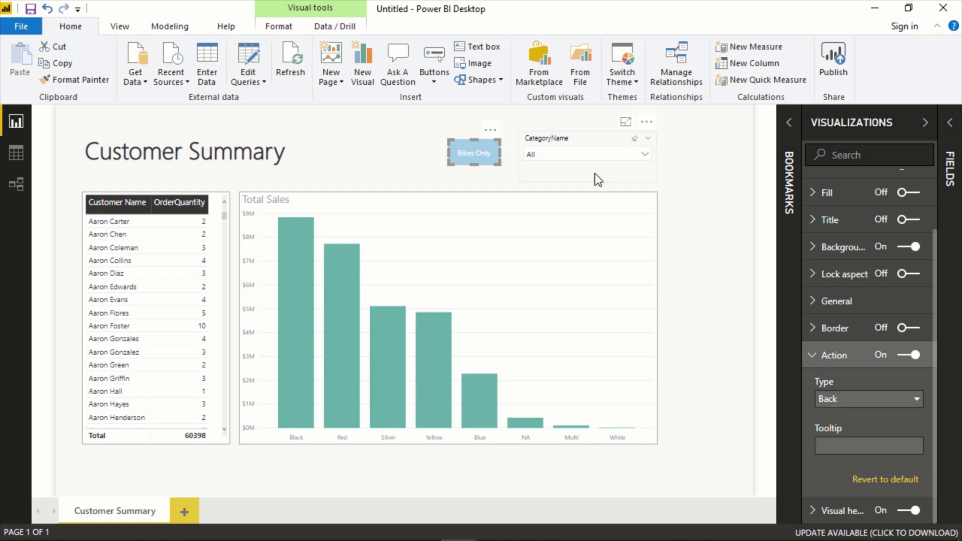
{"action": "left_click", "coordinate": [851, 400]}
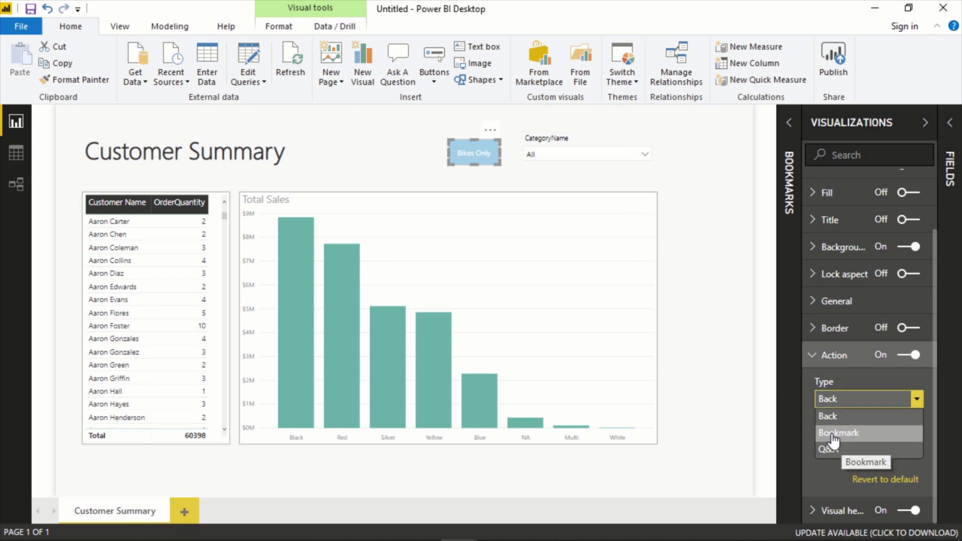
{"action": "left_click", "coordinate": [839, 433]}
{"action": "scroll", "coordinate": [844, 424], "scroll_direction": "down", "scroll_amount": 1}
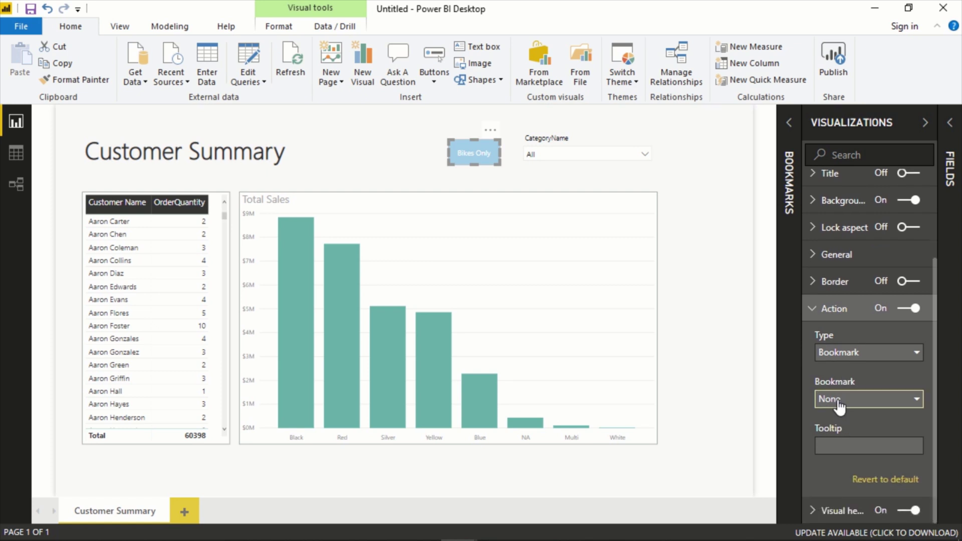
{"action": "left_click", "coordinate": [837, 401]}
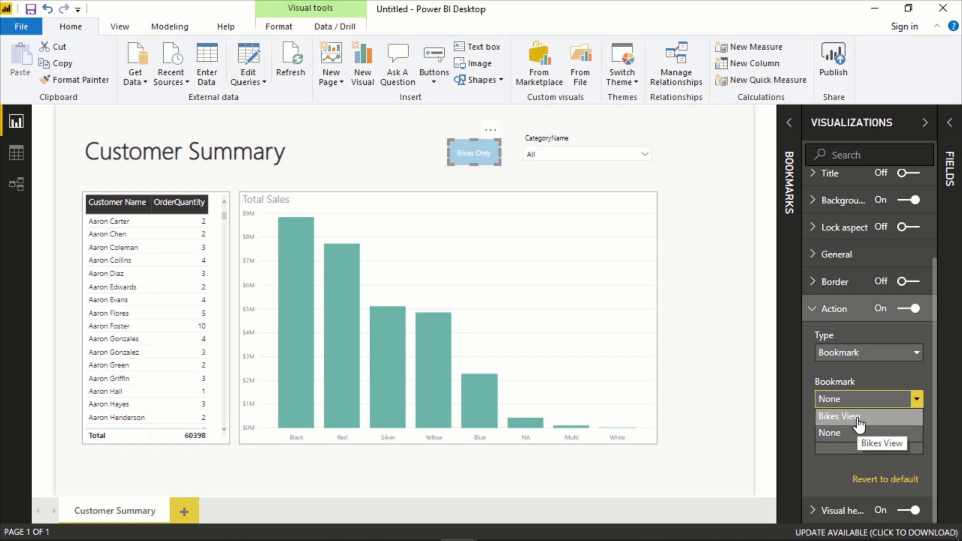
{"action": "left_click", "coordinate": [860, 424]}
{"action": "left_click", "coordinate": [700, 221]}
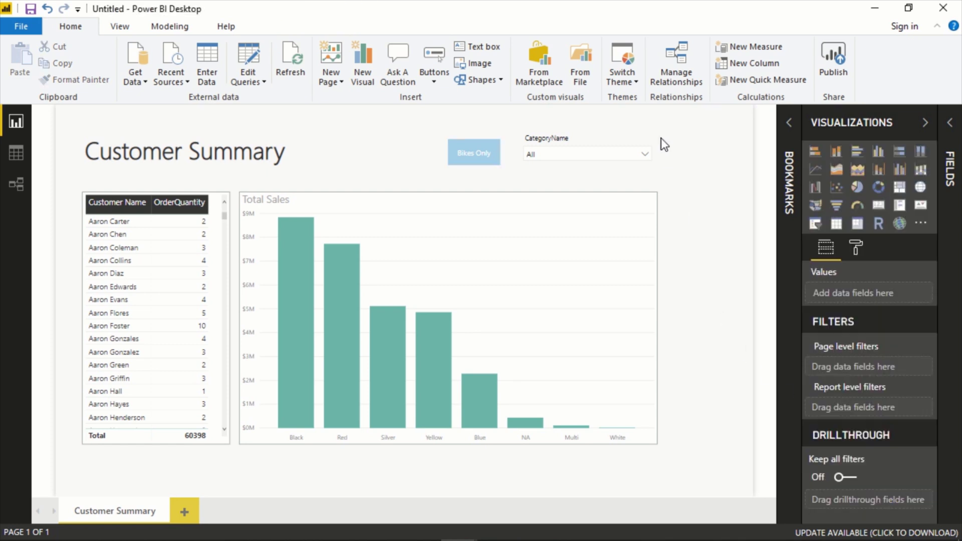
- Add Clothing to the slicer, then confirm Bikes Only resets it to Bikes (total 15205)
{"action": "left_click", "coordinate": [470, 163], "text": "ctrl"}
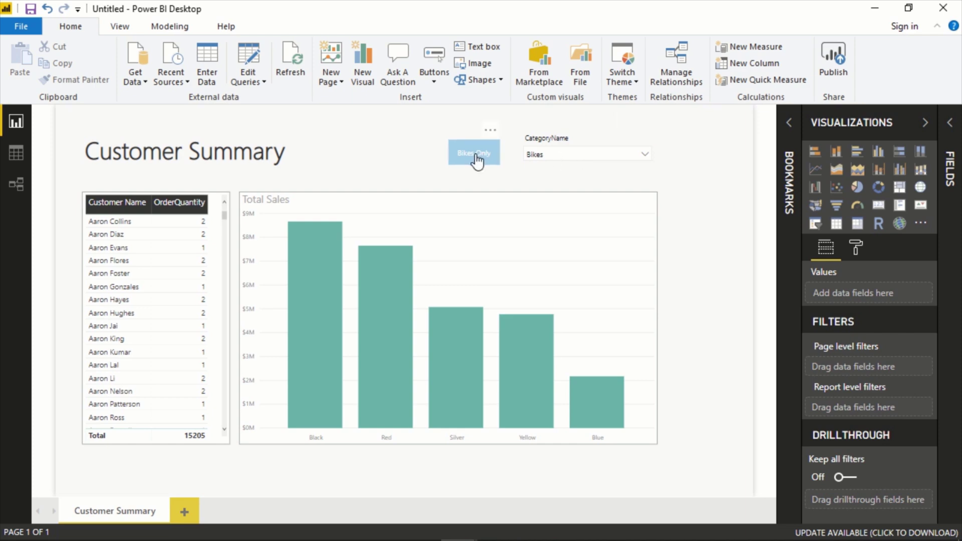
{"action": "left_click", "coordinate": [544, 156]}
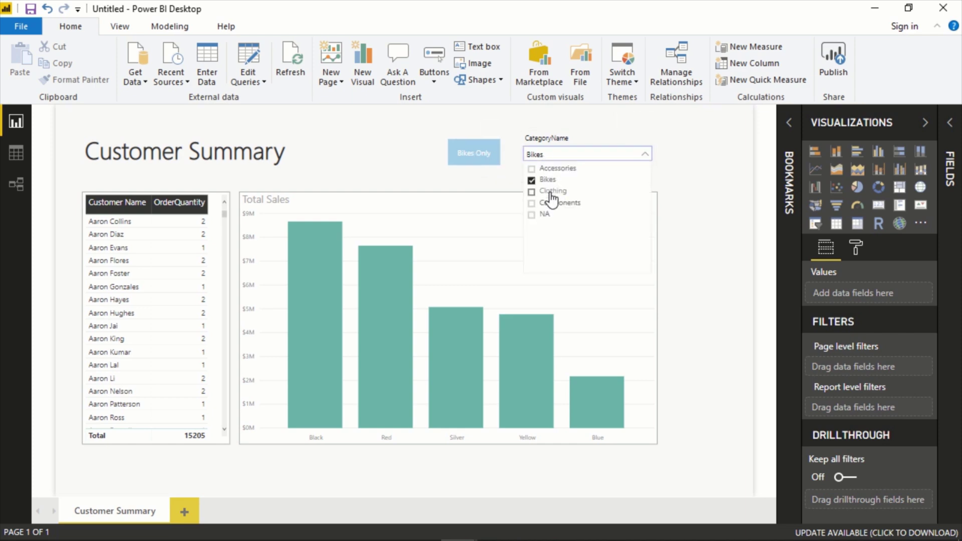
{"action": "left_click", "coordinate": [547, 191], "text": "ctrl"}
{"action": "left_click", "coordinate": [692, 217]}
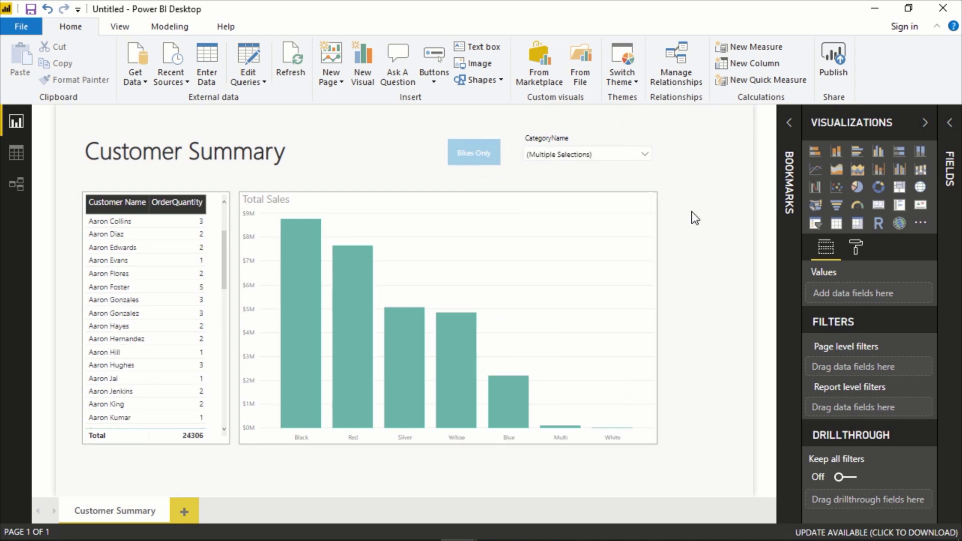
{"action": "left_click", "coordinate": [473, 158], "text": "ctrl"}
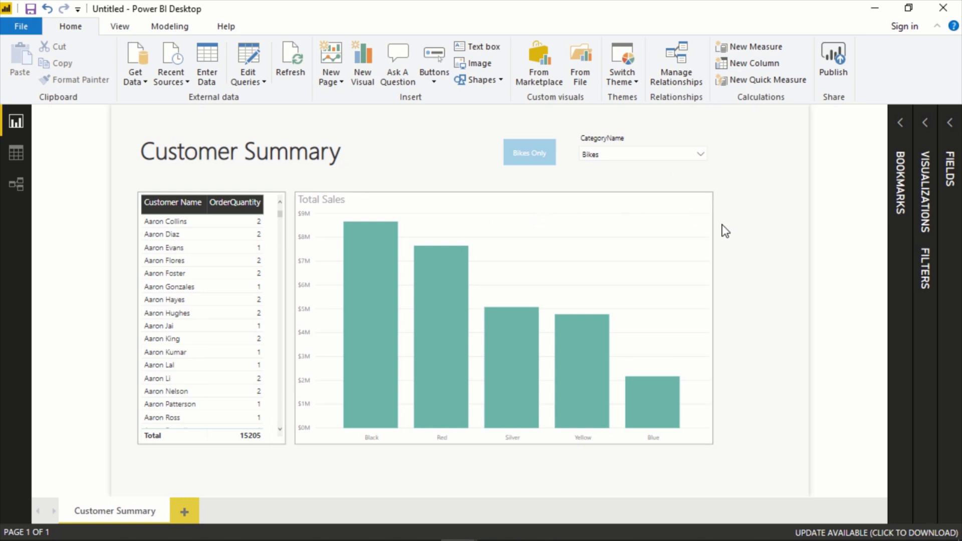
- Show the Selection pane and step through each visual, ending on the category slicer
{"action": "left_click", "coordinate": [120, 26]}
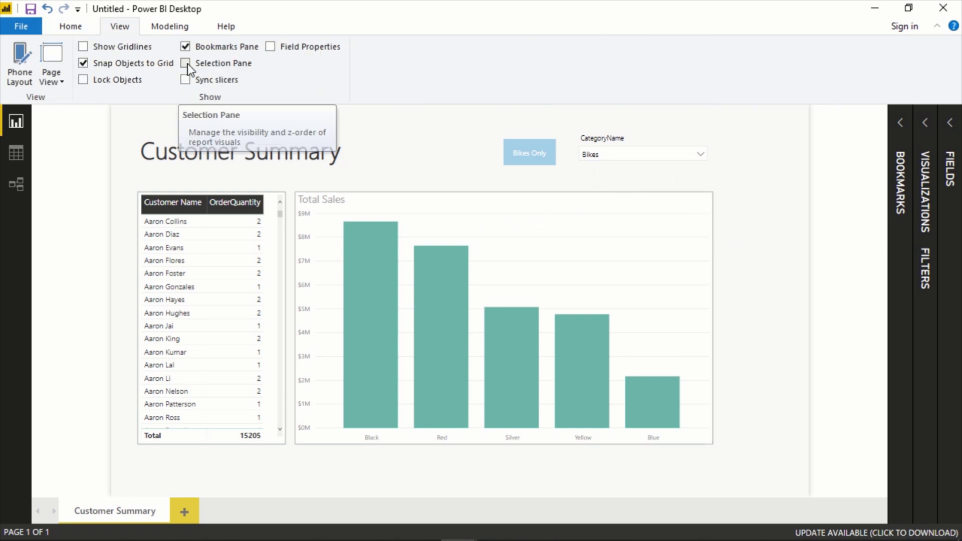
{"action": "left_click", "coordinate": [185, 62]}
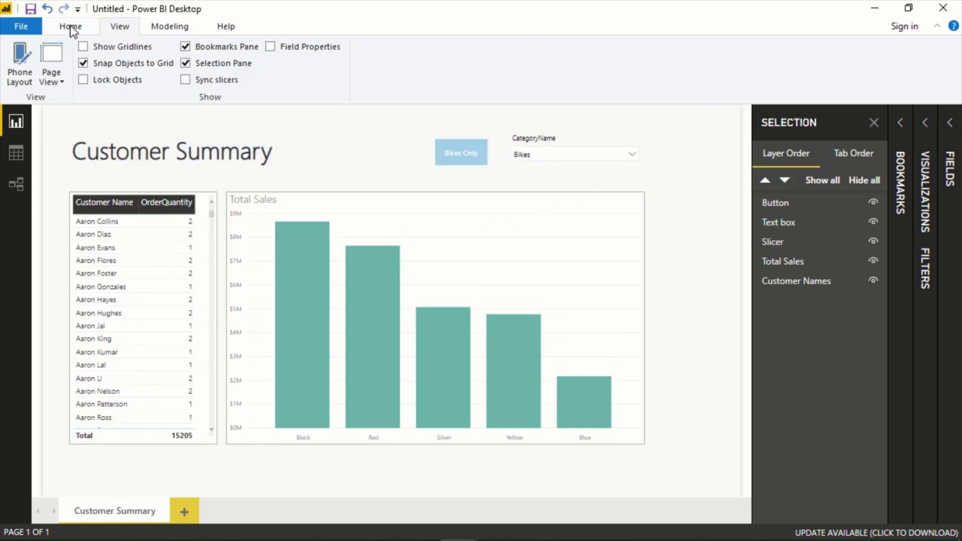
{"action": "left_click", "coordinate": [93, 26]}
{"action": "left_click", "coordinate": [807, 203]}
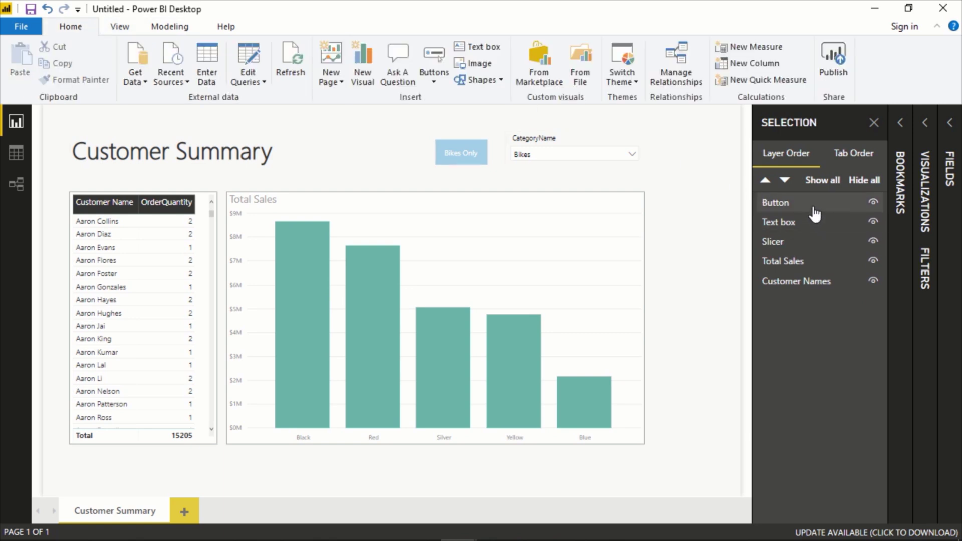
{"action": "left_click", "coordinate": [815, 224]}
{"action": "left_click", "coordinate": [813, 242]}
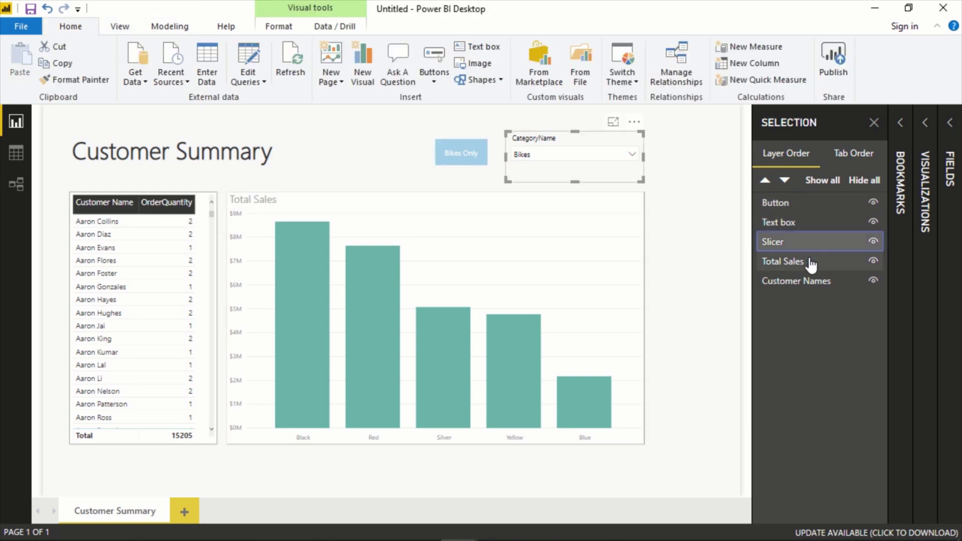
{"action": "left_click", "coordinate": [811, 264]}
{"action": "left_click", "coordinate": [813, 282]}
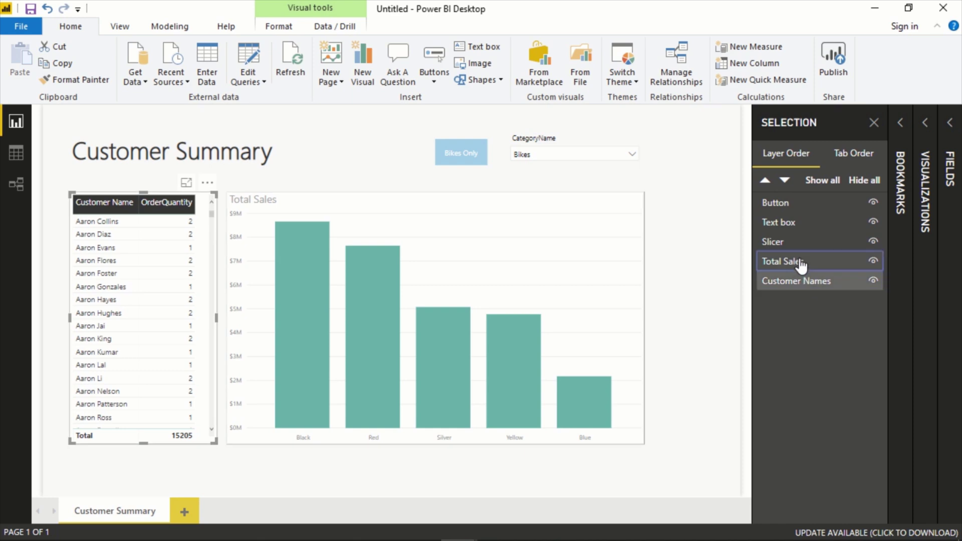
{"action": "left_click", "coordinate": [789, 243]}
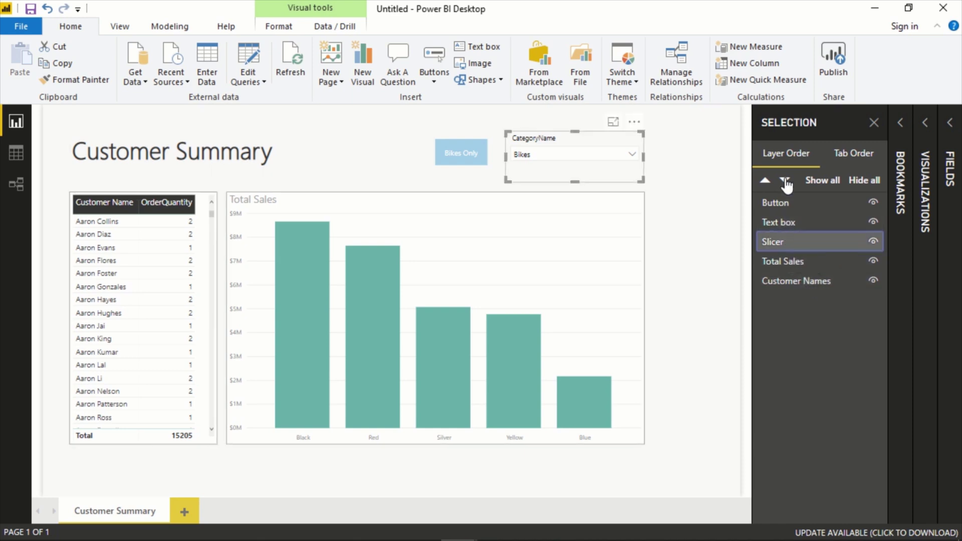
- Give the slicer the title 'Category Slicer', then switch its Title off
{"action": "left_click", "coordinate": [792, 243]}
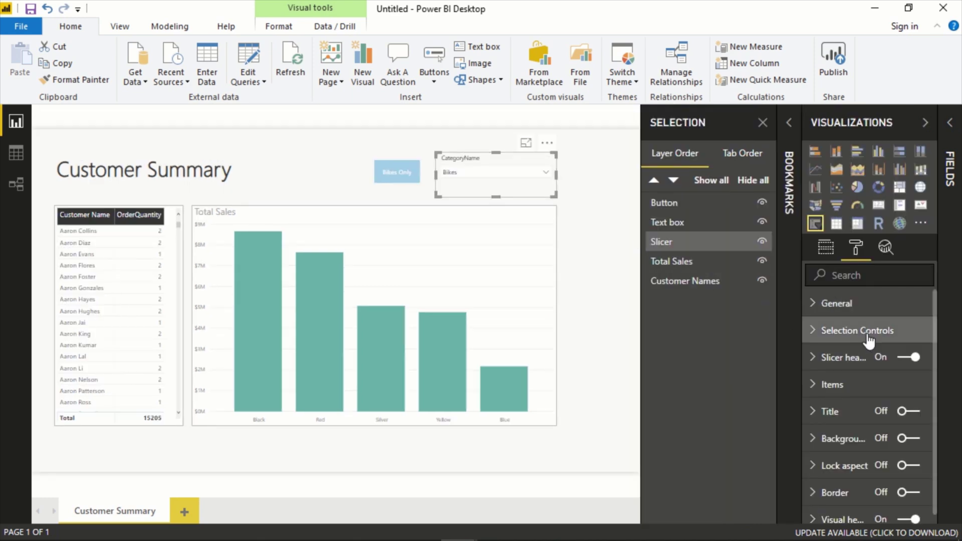
{"action": "left_click", "coordinate": [846, 309]}
{"action": "left_click", "coordinate": [879, 419]}
{"action": "left_click", "coordinate": [910, 412]}
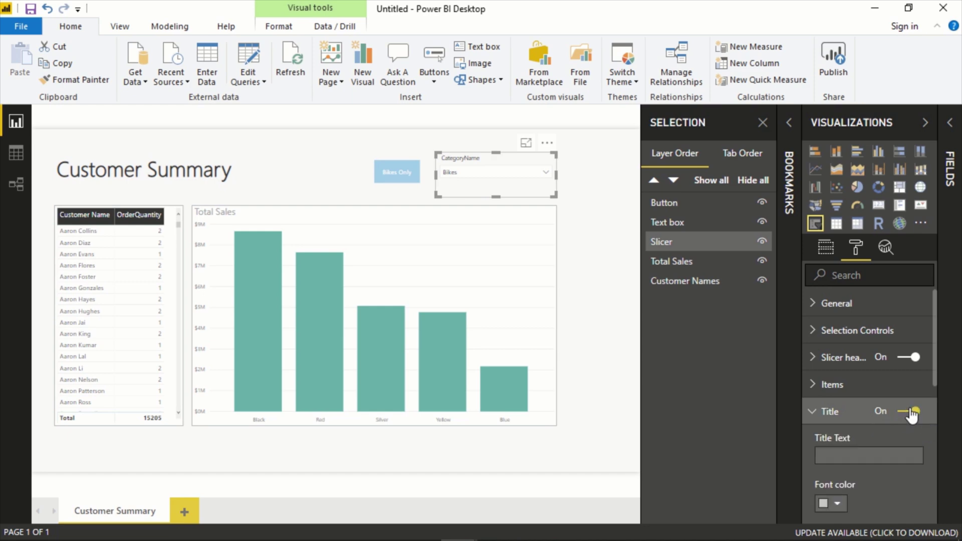
{"action": "left_click", "coordinate": [874, 456]}
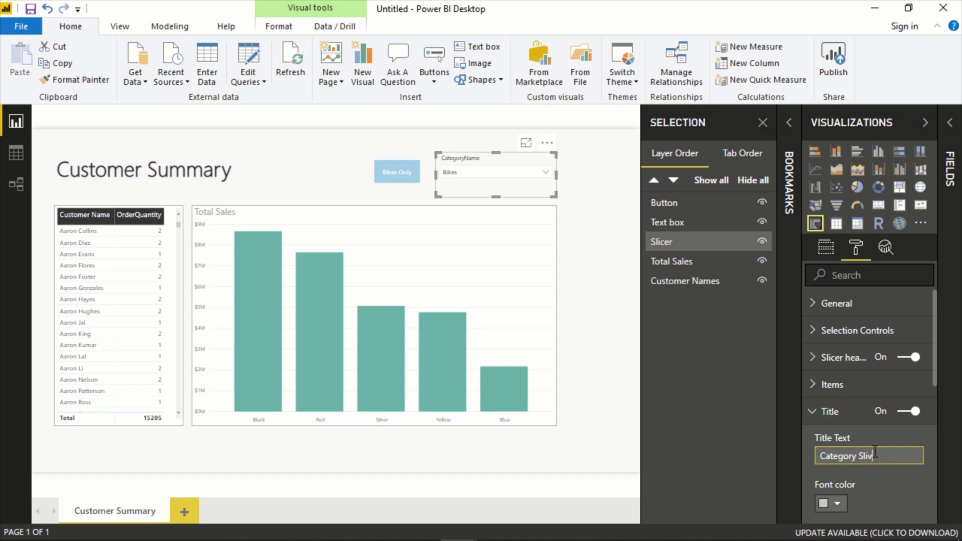
{"action": "type", "text": "Category Slicer"}
{"action": "key", "text": "Tab"}
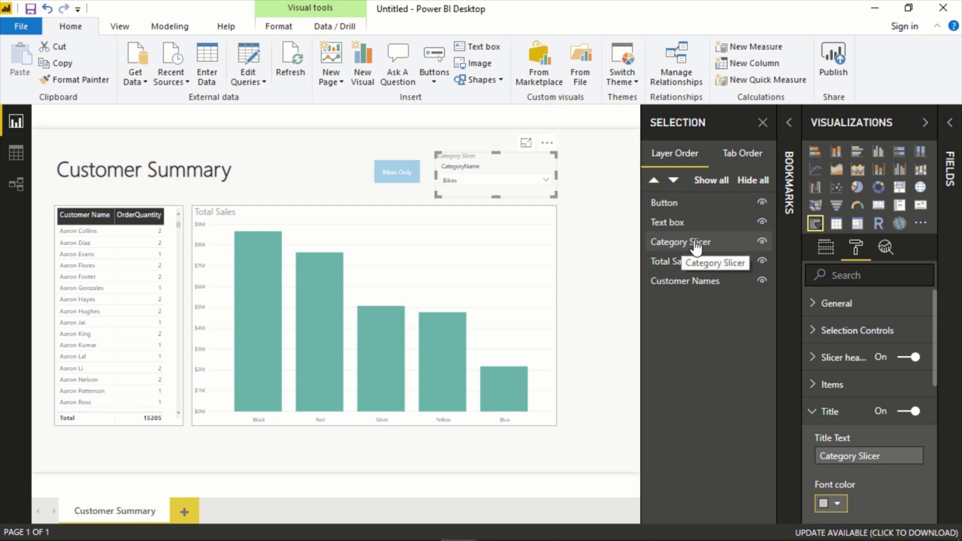
{"action": "left_click", "coordinate": [909, 411]}
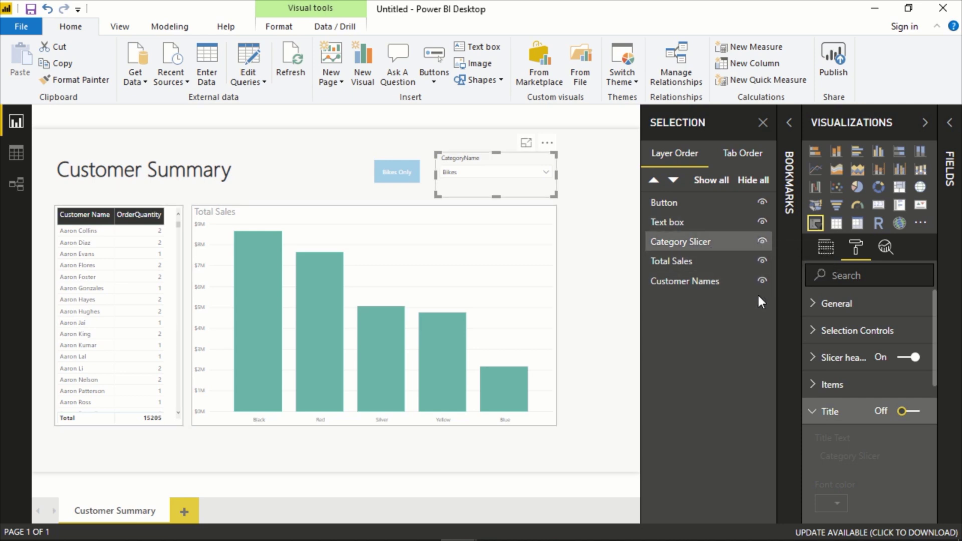
- Hide the Customer Names table and save a bookmark named 'Hide Customer List'
{"action": "left_click", "coordinate": [351, 241]}
{"action": "left_click", "coordinate": [175, 386]}
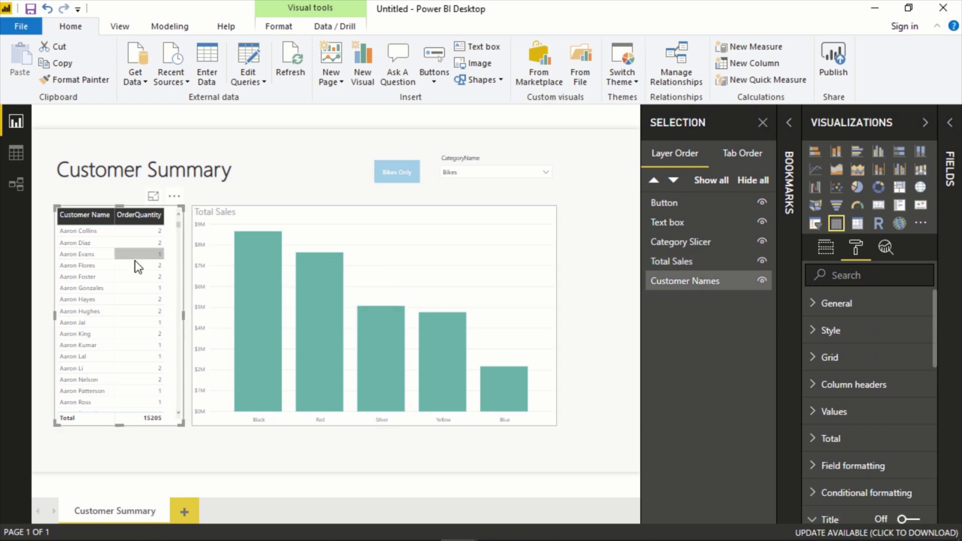
{"action": "left_click", "coordinate": [762, 281]}
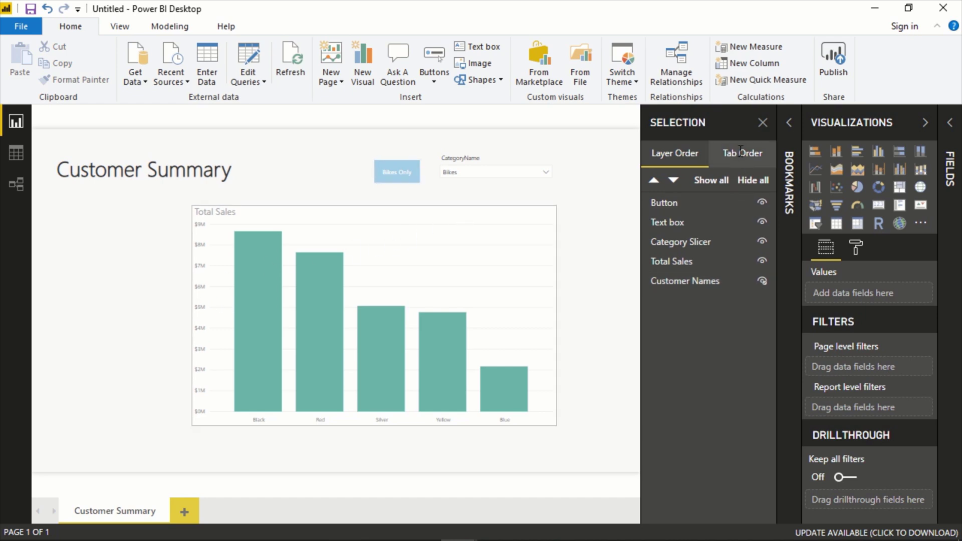
{"action": "left_click", "coordinate": [790, 159]}
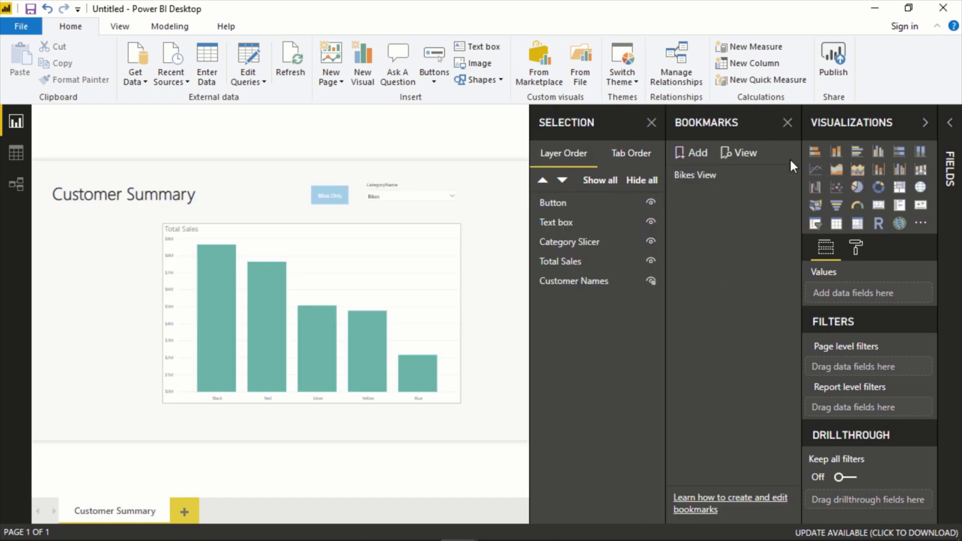
{"action": "left_click", "coordinate": [689, 155]}
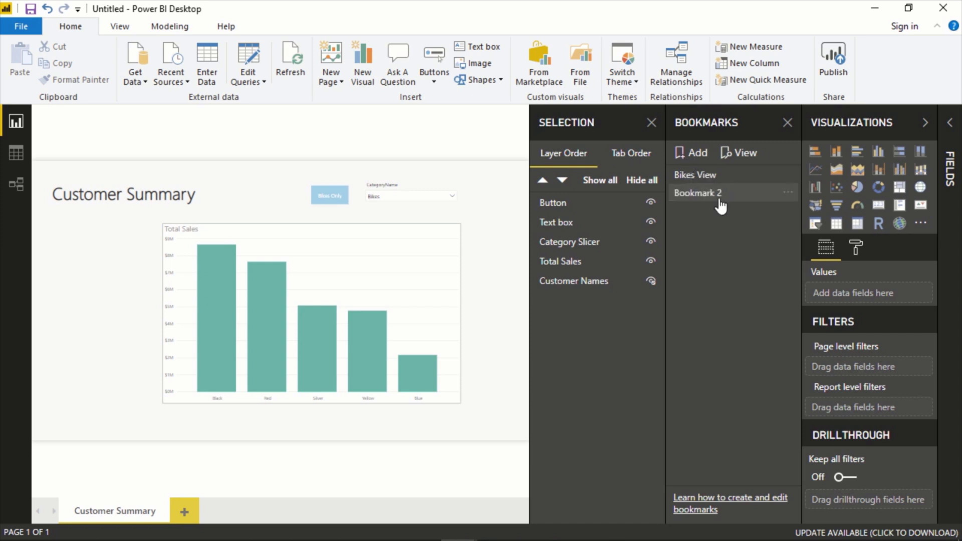
{"action": "left_click", "coordinate": [788, 193]}
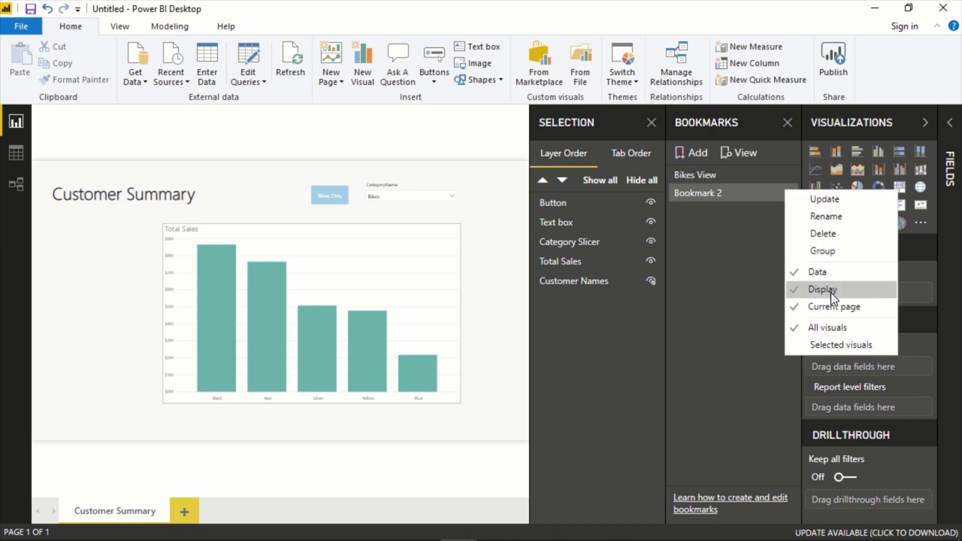
{"action": "left_click", "coordinate": [847, 223]}
{"action": "type", "text": "Hide"}
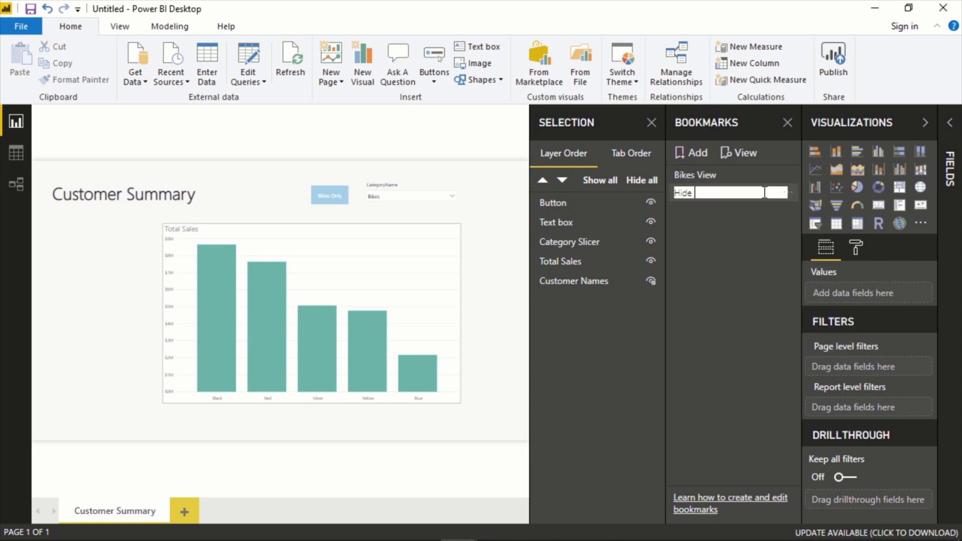
{"action": "type", "text": " Customer List"}
{"action": "key", "text": "Return"}
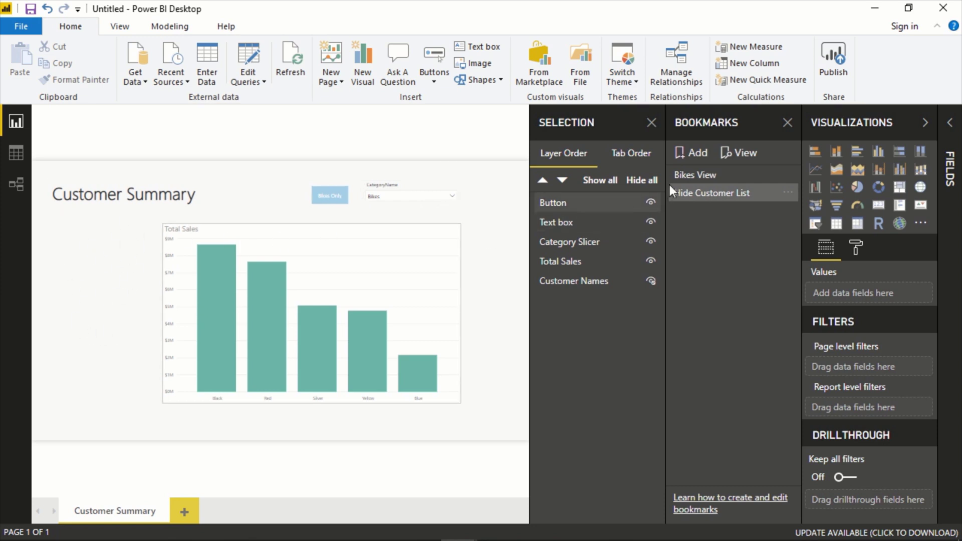
- Switch between Bikes View and Hide Customer List to compare them, clearing the Bikes filter
{"action": "left_click", "coordinate": [708, 180]}
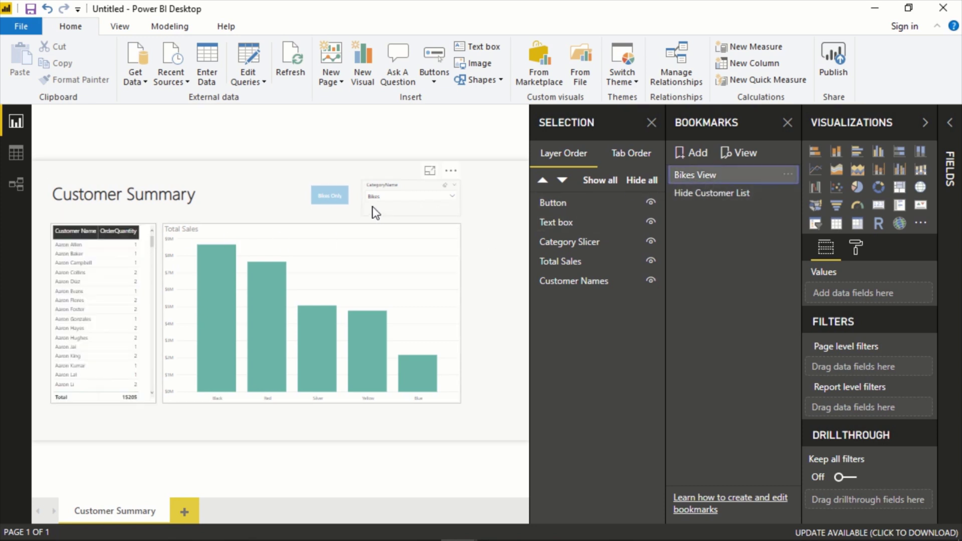
{"action": "left_click", "coordinate": [722, 189]}
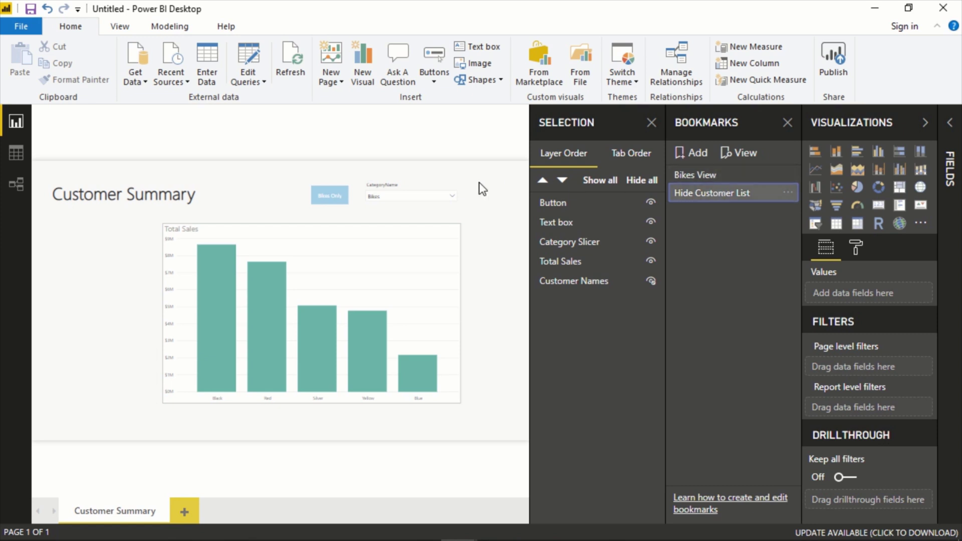
{"action": "left_click", "coordinate": [419, 197]}
{"action": "left_click", "coordinate": [373, 215]}
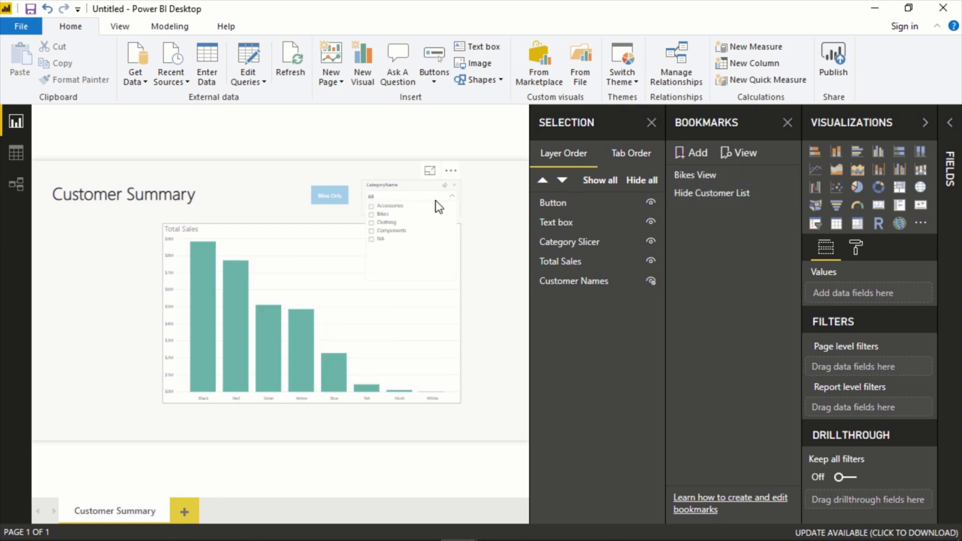
{"action": "left_click", "coordinate": [707, 201]}
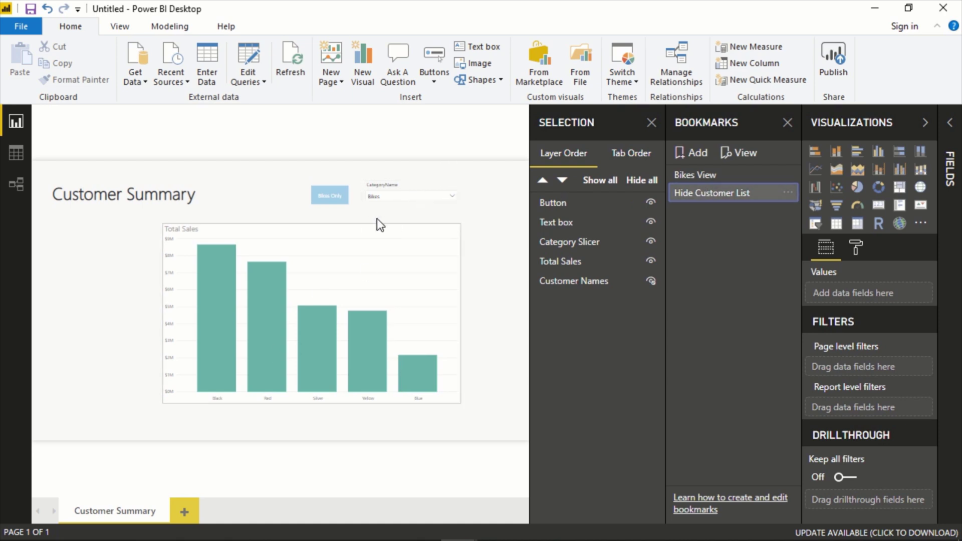
{"action": "left_click", "coordinate": [697, 174]}
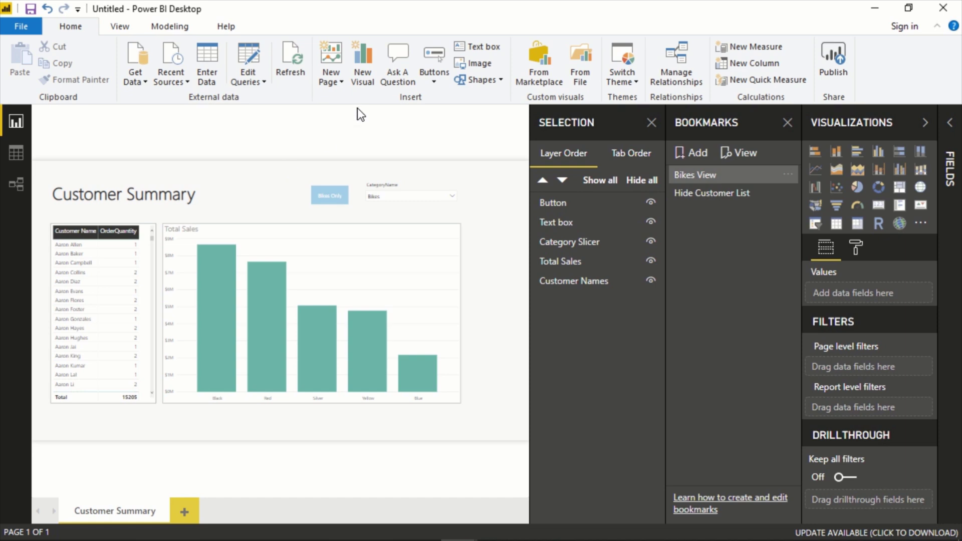
- Insert a Bookmark button beside the title, linked to the Hide Customer List bookmark
{"action": "left_click", "coordinate": [434, 74]}
{"action": "left_click", "coordinate": [470, 215]}
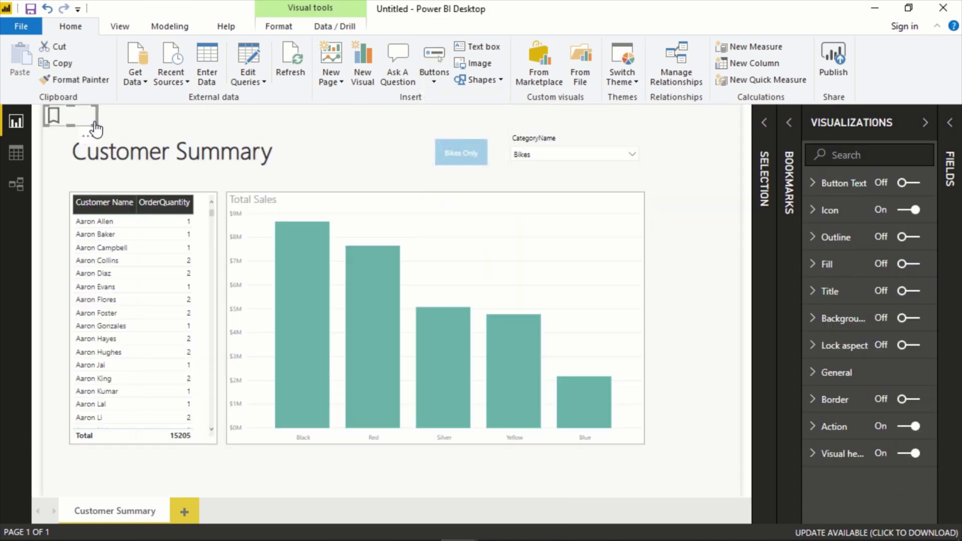
{"action": "left_click_drag", "start_coordinate": [95, 130], "coordinate": [385, 162]}
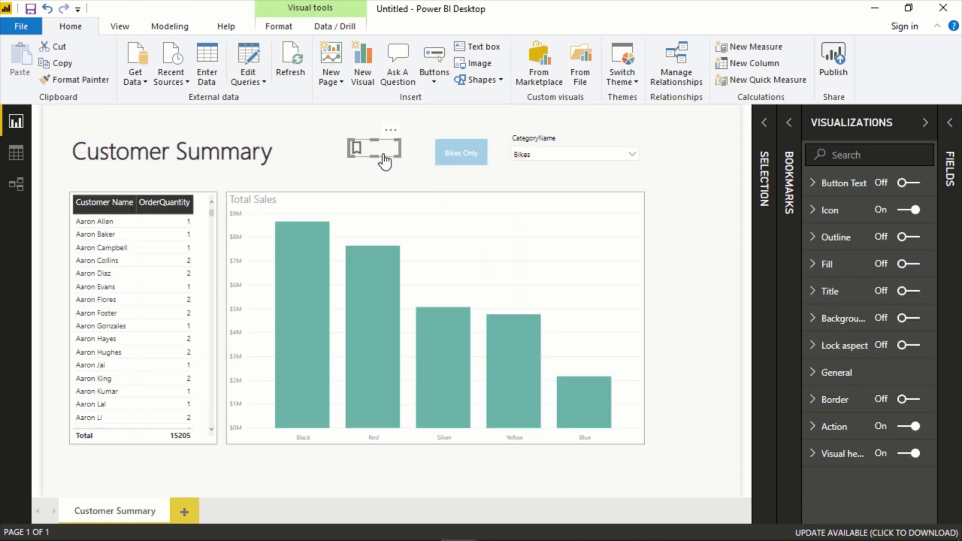
{"action": "left_click", "coordinate": [835, 427]}
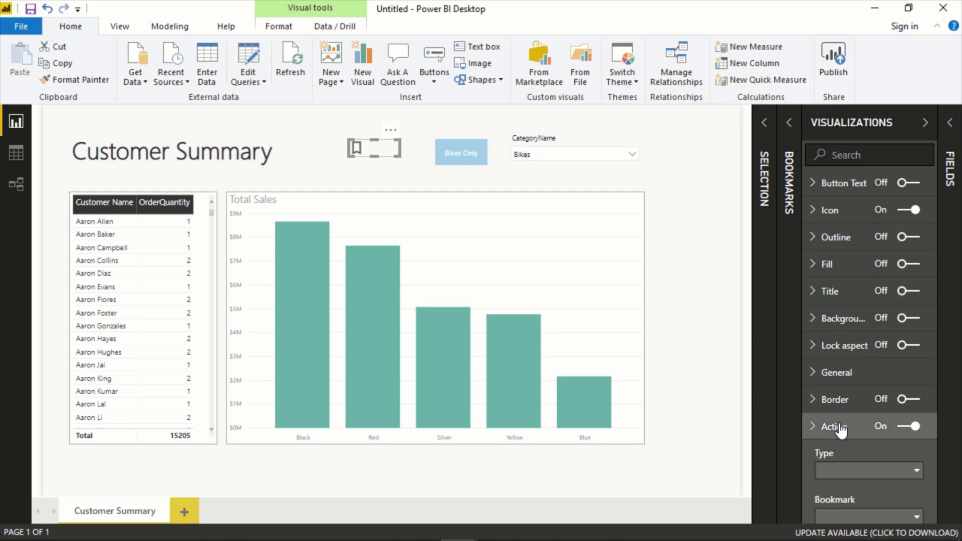
{"action": "scroll", "coordinate": [852, 406], "scroll_direction": "down", "scroll_amount": 2}
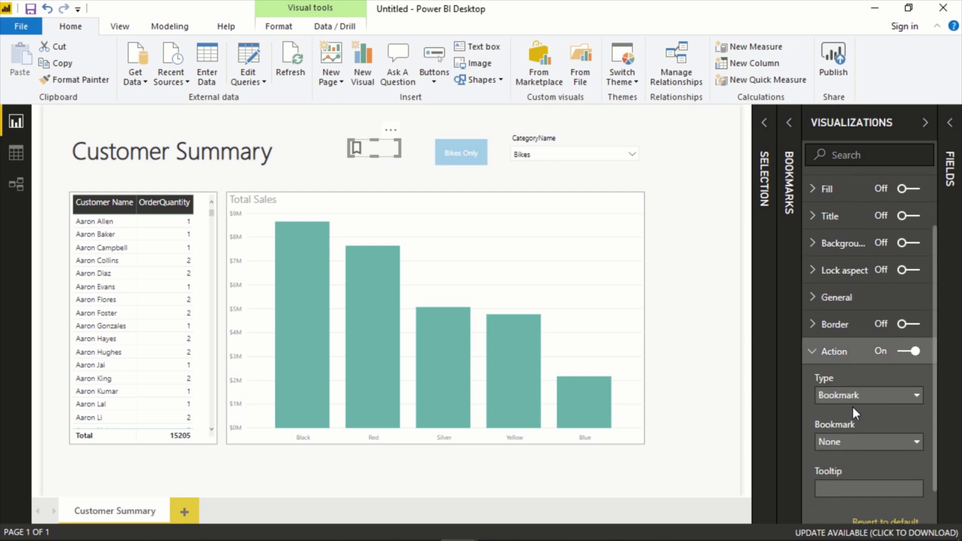
{"action": "left_click", "coordinate": [866, 457]}
{"action": "left_click", "coordinate": [866, 478]}
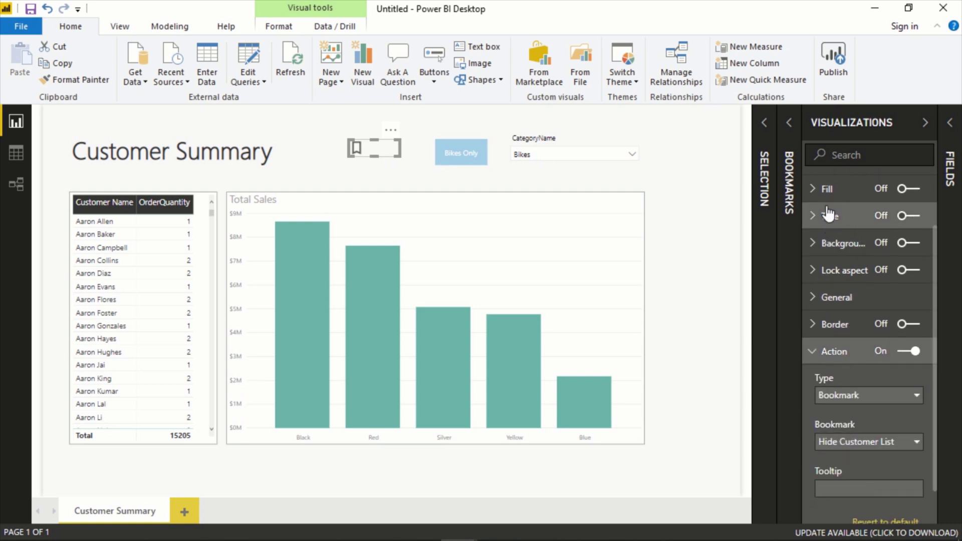
- Label the button 'Hide Customers', widen it, and make its icon line red
{"action": "scroll", "coordinate": [829, 213], "scroll_direction": "up", "scroll_amount": 10}
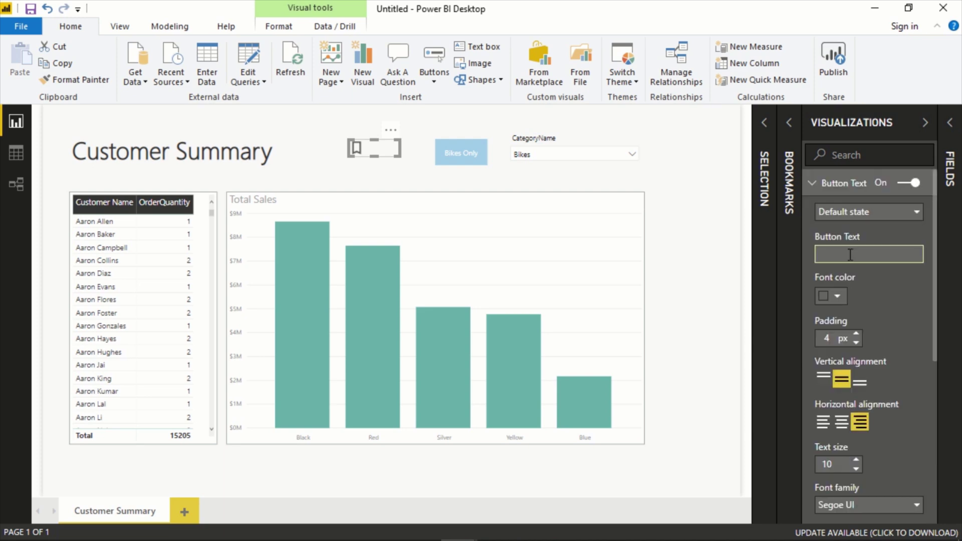
{"action": "left_click", "coordinate": [851, 255]}
{"action": "type", "text": "Hide Custom"}
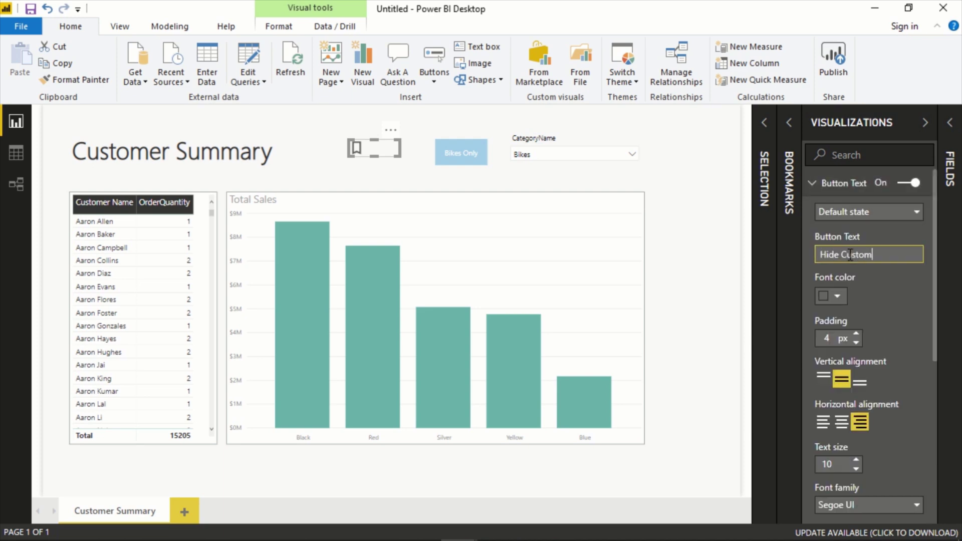
{"action": "type", "text": "ers"}
{"action": "left_click_drag", "start_coordinate": [349, 156], "coordinate": [322, 165]}
{"action": "scroll", "coordinate": [844, 386], "scroll_direction": "down", "scroll_amount": 5}
{"action": "left_click", "coordinate": [837, 373]}
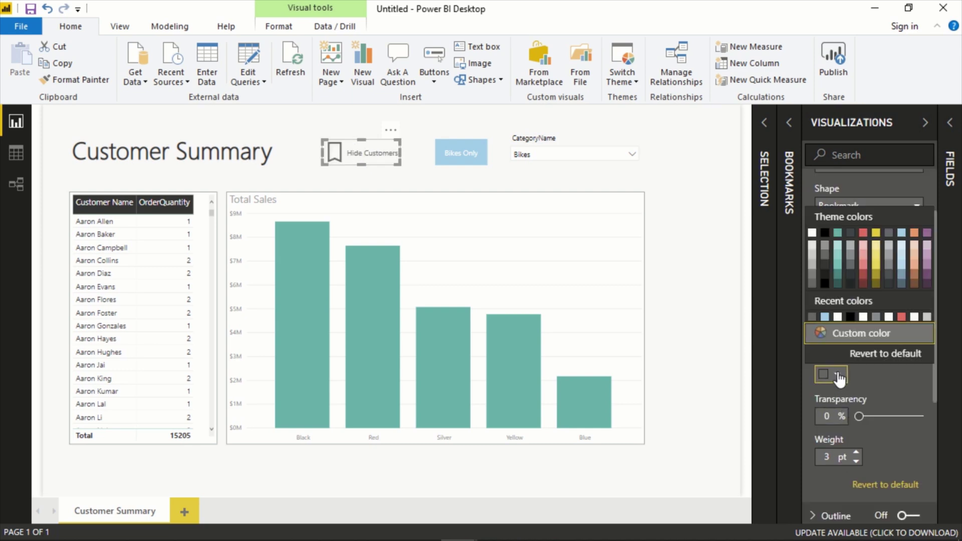
{"action": "left_click", "coordinate": [863, 233]}
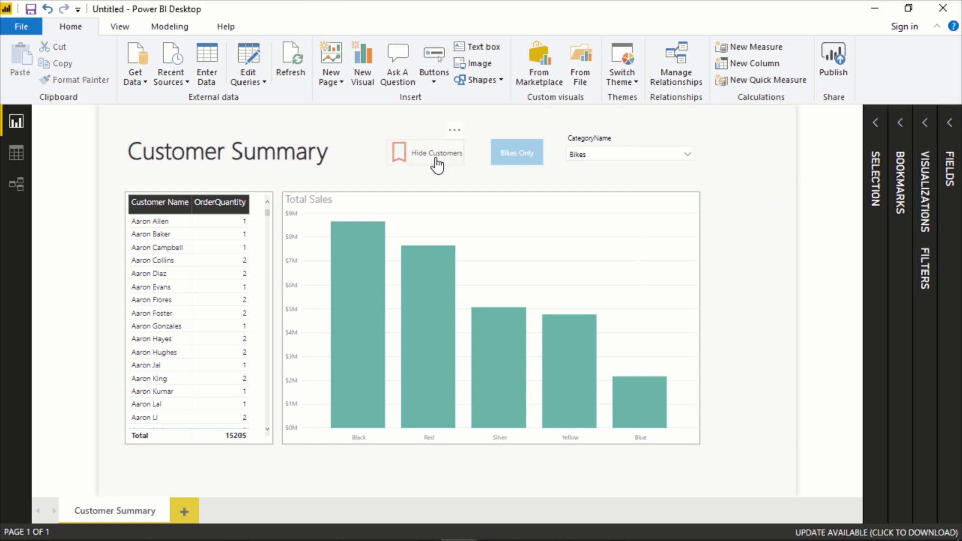
- Trigger Hide Customers, then try Components in the slicer and return it to all categories
{"action": "left_click", "coordinate": [437, 163], "text": "ctrl"}
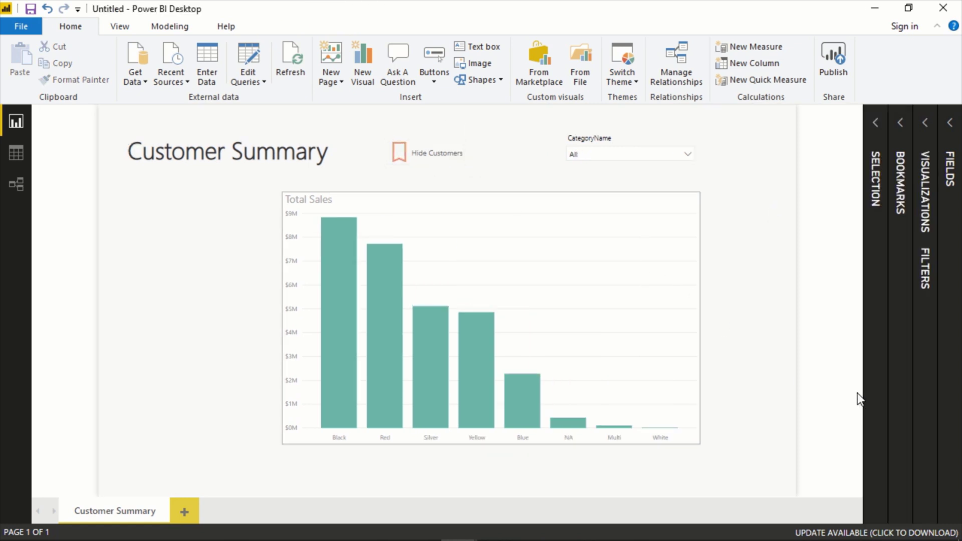
{"action": "left_click", "coordinate": [630, 154]}
{"action": "left_click", "coordinate": [592, 199]}
{"action": "left_click", "coordinate": [592, 200]}
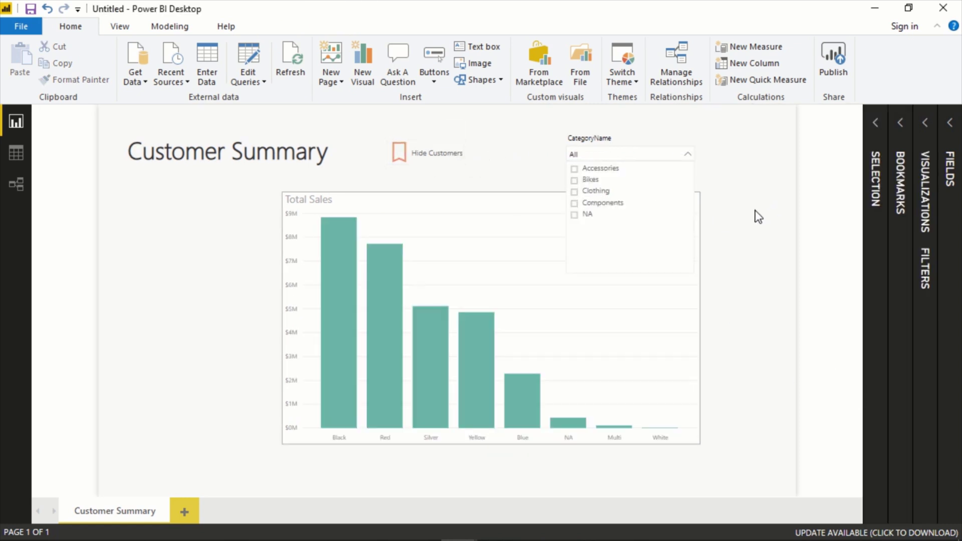
{"action": "left_click", "coordinate": [754, 215]}
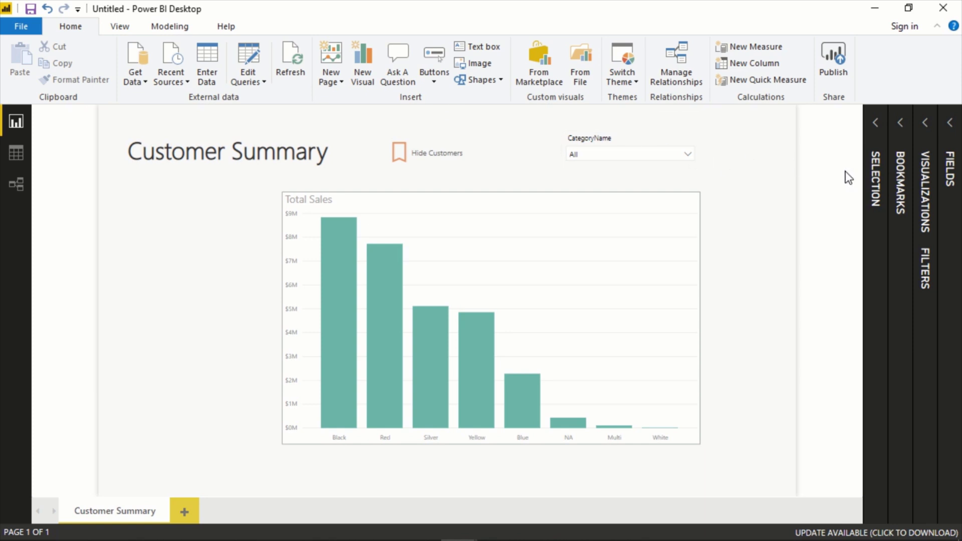
- Open and then close the Bookmarks and Selection panes
{"action": "left_click", "coordinate": [900, 188]}
{"action": "left_click", "coordinate": [770, 171]}
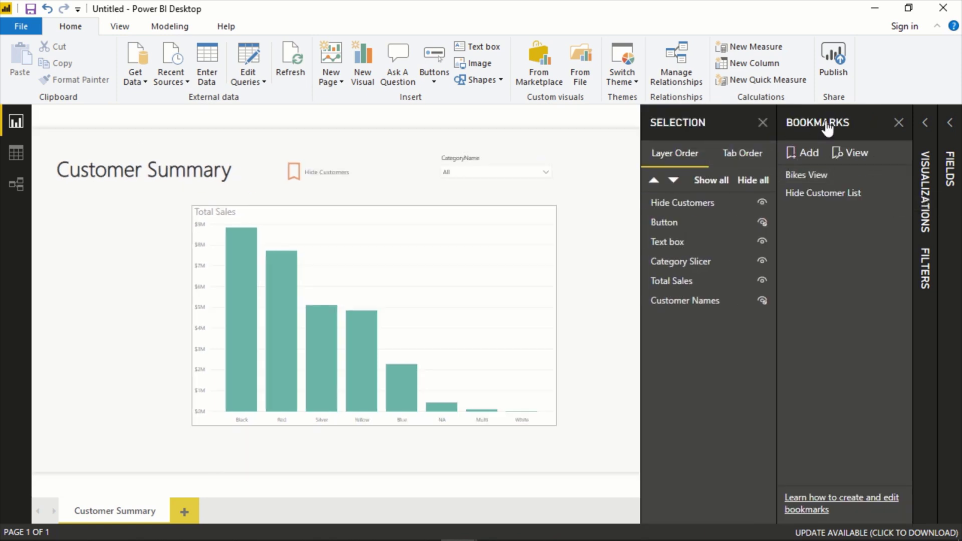
{"action": "left_click", "coordinate": [828, 125]}
{"action": "left_click", "coordinate": [799, 126]}
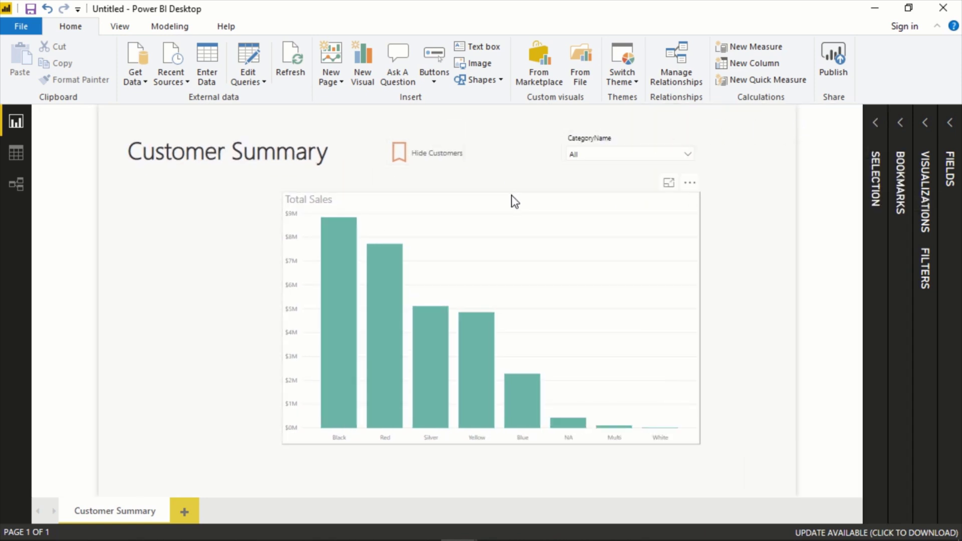
- In the Bikes Only view, move the chart to the left and place the customer table beside it
{"action": "left_click", "coordinate": [592, 154]}
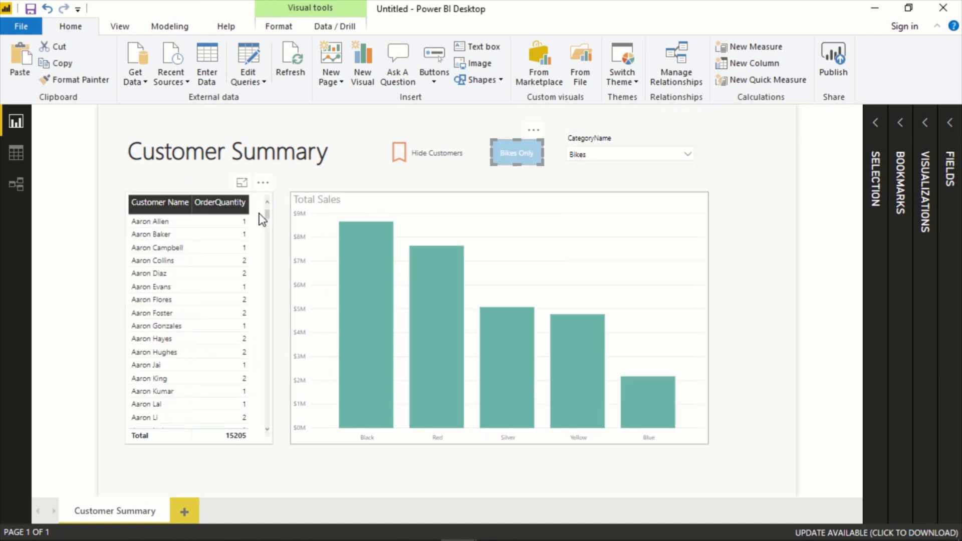
{"action": "left_click_drag", "start_coordinate": [260, 215], "coordinate": [449, 210]}
{"action": "left_click", "coordinate": [621, 208]}
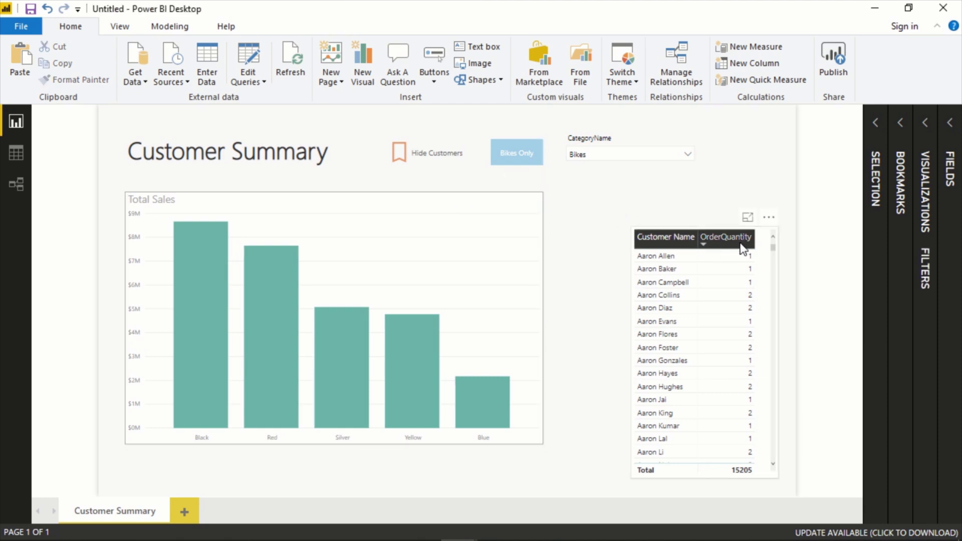
{"action": "left_click_drag", "start_coordinate": [756, 229], "coordinate": [678, 213]}
{"action": "left_click", "coordinate": [763, 235]}
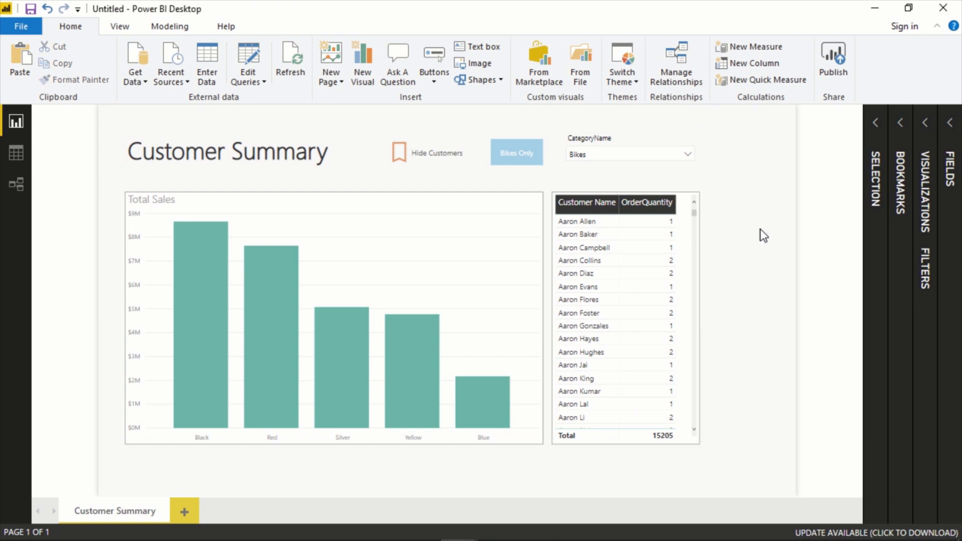
- Alternate the Hide Customers and Bikes Only buttons, ending with the customer table hidden
{"action": "left_click", "coordinate": [451, 156], "text": "ctrl"}
{"action": "left_click", "coordinate": [506, 161], "text": "ctrl"}
{"action": "left_click", "coordinate": [444, 157], "text": "ctrl"}
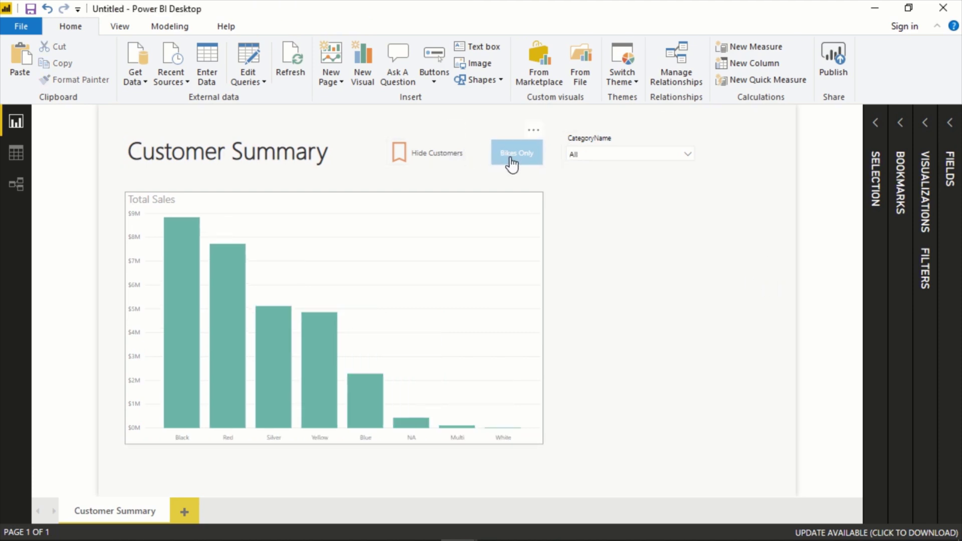
{"action": "left_click", "coordinate": [506, 161], "text": "ctrl"}
{"action": "left_click", "coordinate": [451, 155], "text": "ctrl"}
{"action": "left_click", "coordinate": [505, 159], "text": "ctrl"}
{"action": "left_click", "coordinate": [443, 158], "text": "ctrl"}
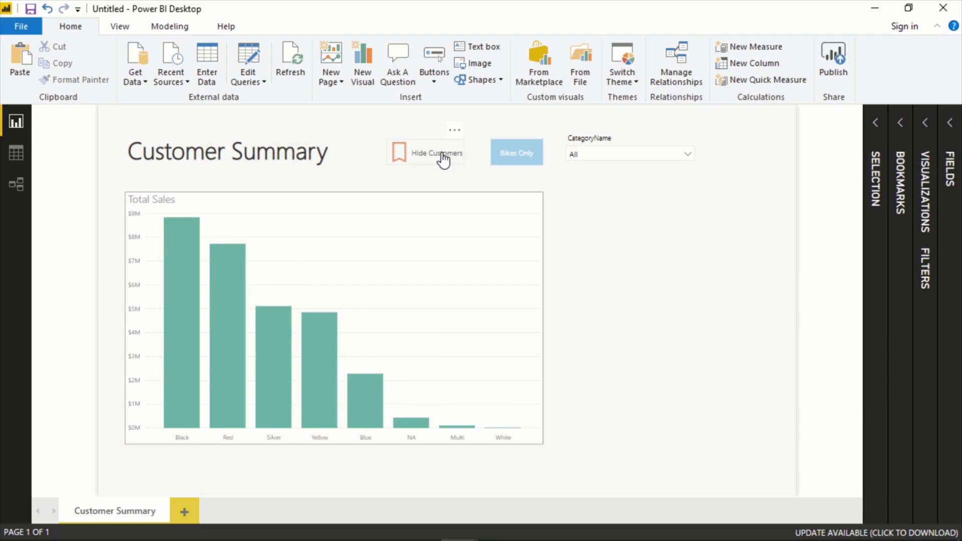